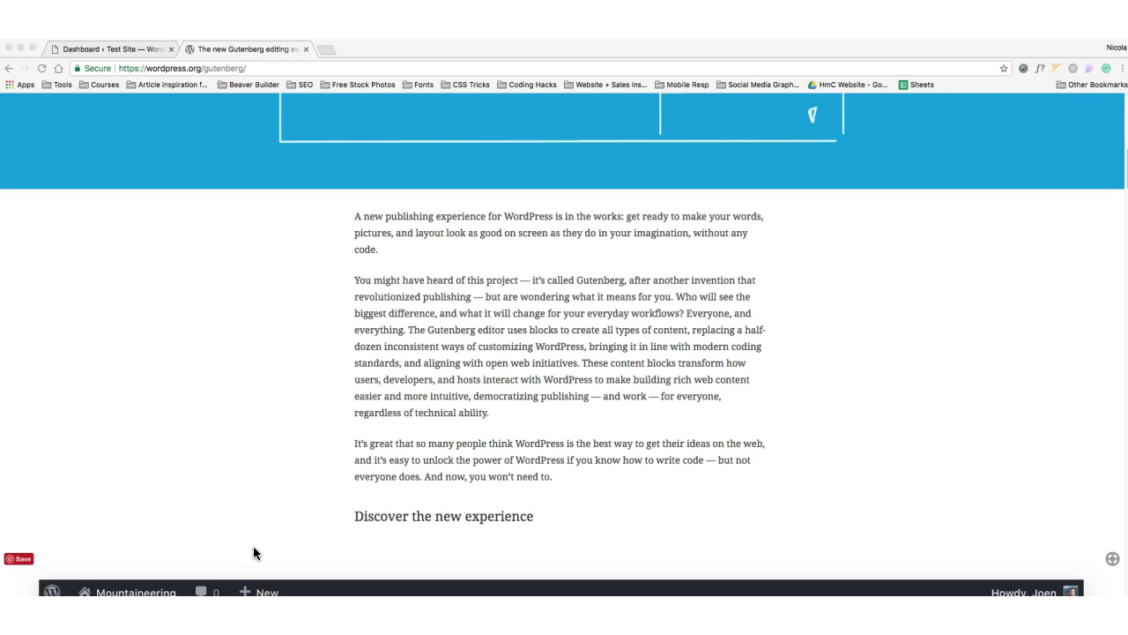
Click and scroll through the open browser page
click(257, 549)
click(300, 388)
scroll(291, 395, down, 5)
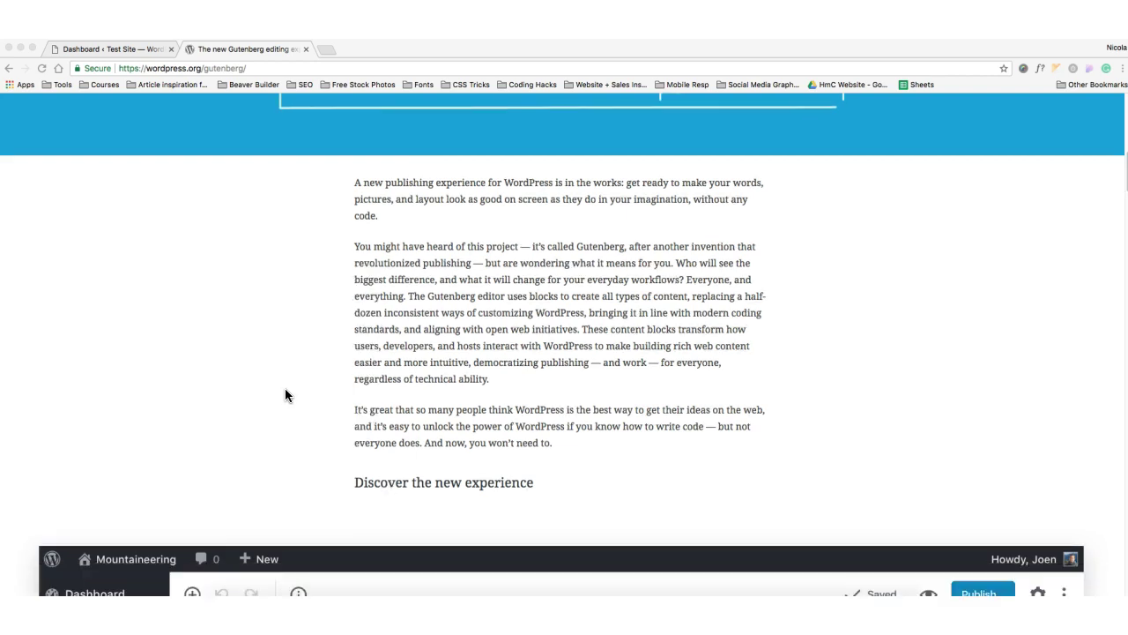
scroll(286, 395, down, 15)
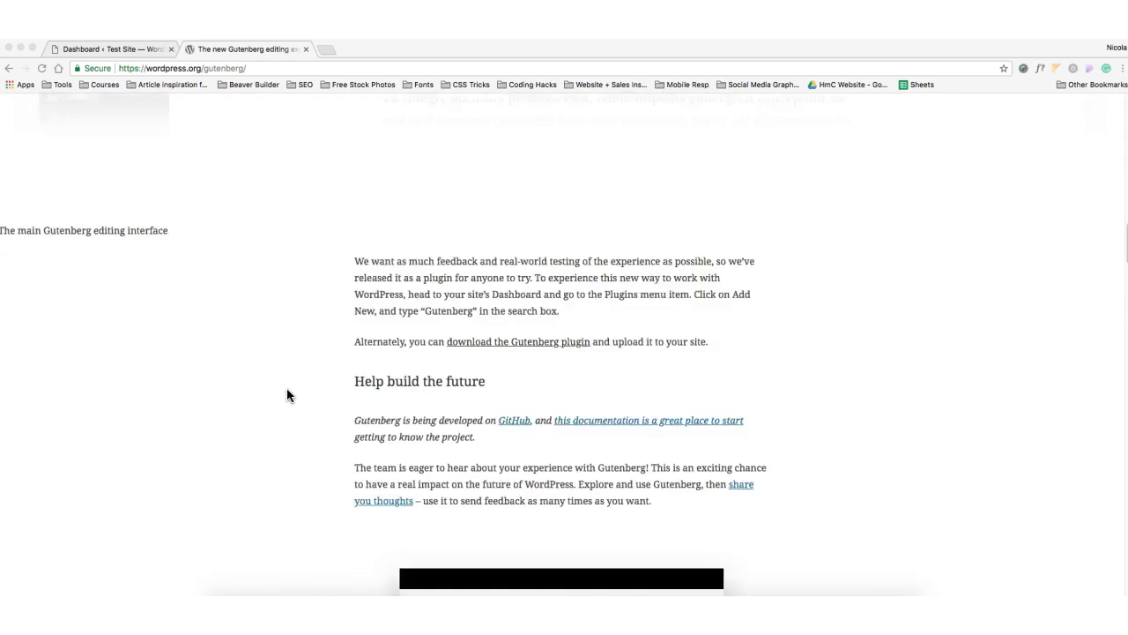
scroll(286, 395, up, 20)
click(391, 180)
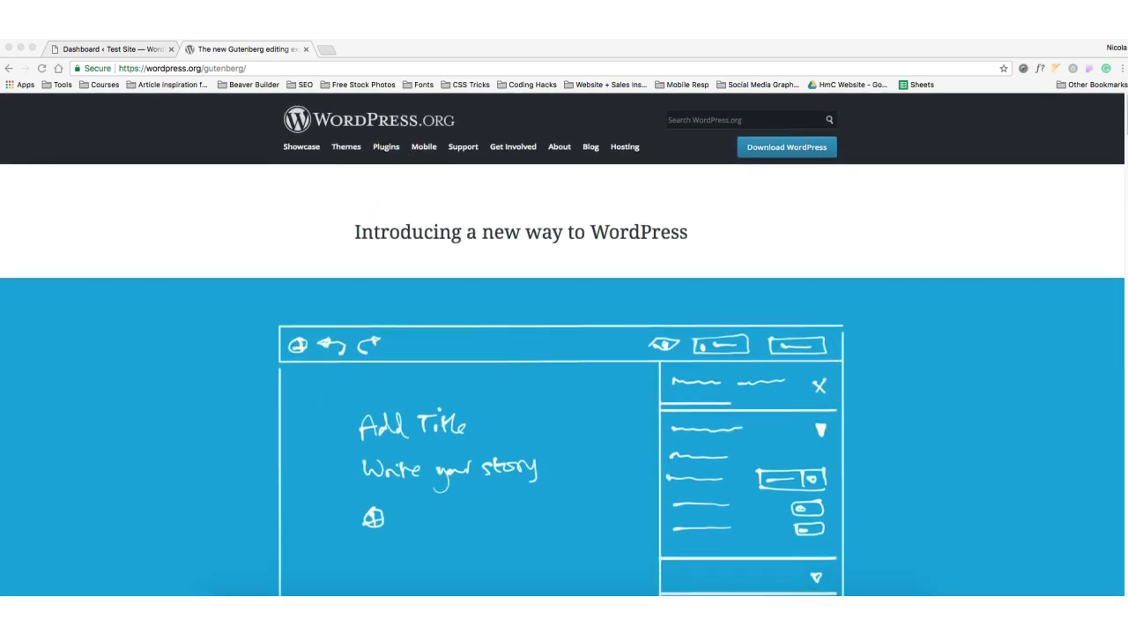
Go to Plugins > Add New on the test site's admin dashboard
click(163, 46)
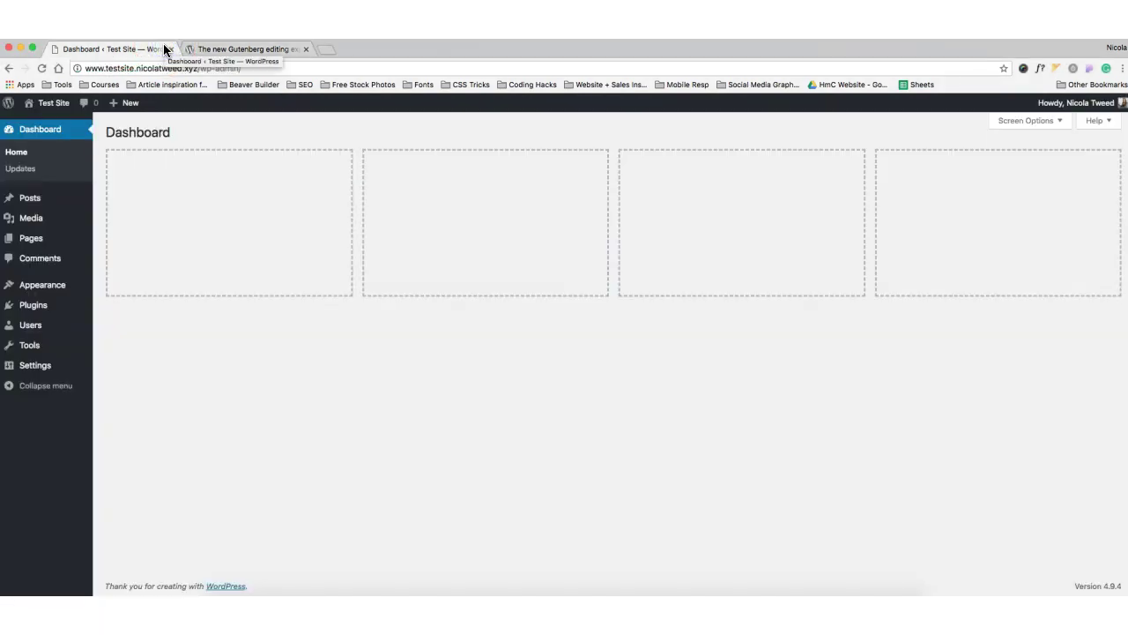
mouse_move(80, 305)
click(150, 323)
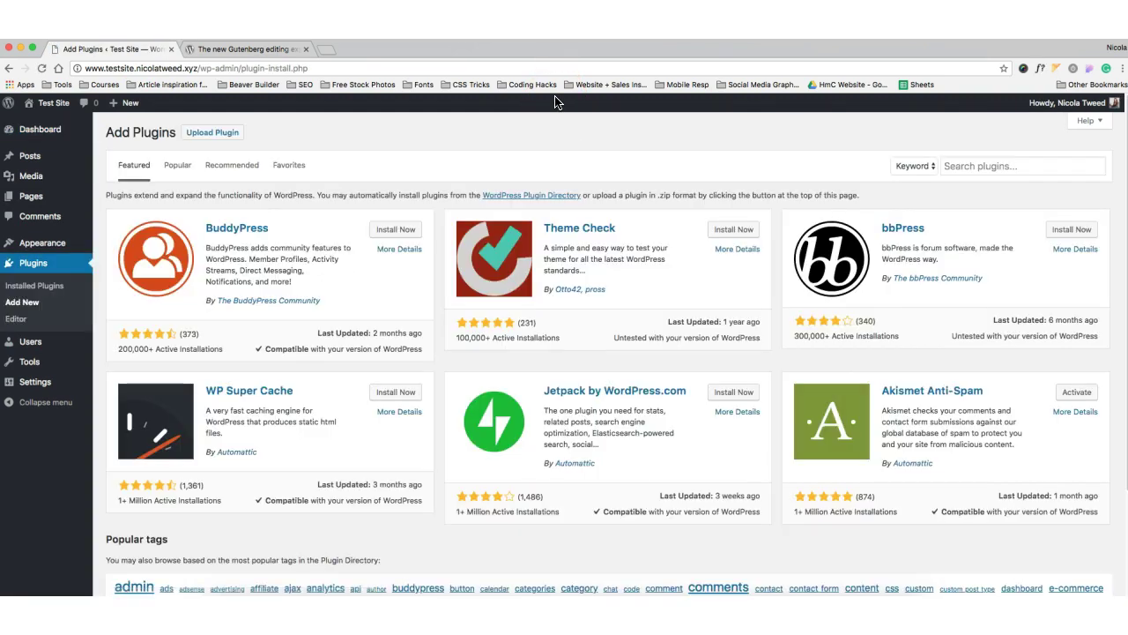
click(258, 125)
Search for 'gutenberg', then install and activate the Gutenberg plugin (version 2.5.0)
click(990, 165)
text(gutenberg)
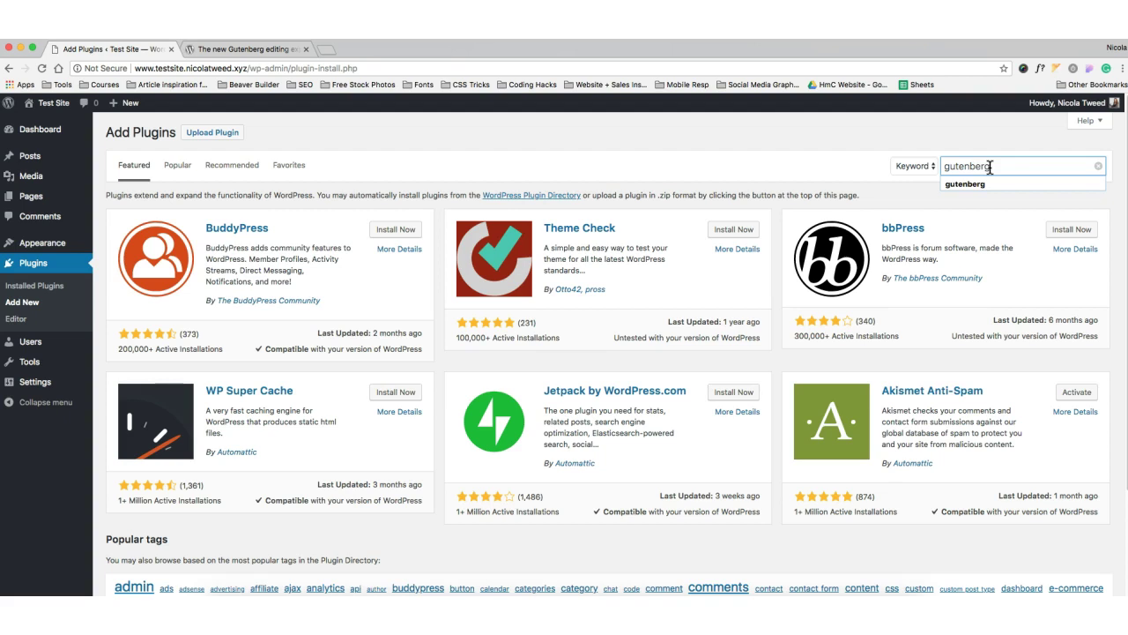
key(Return)
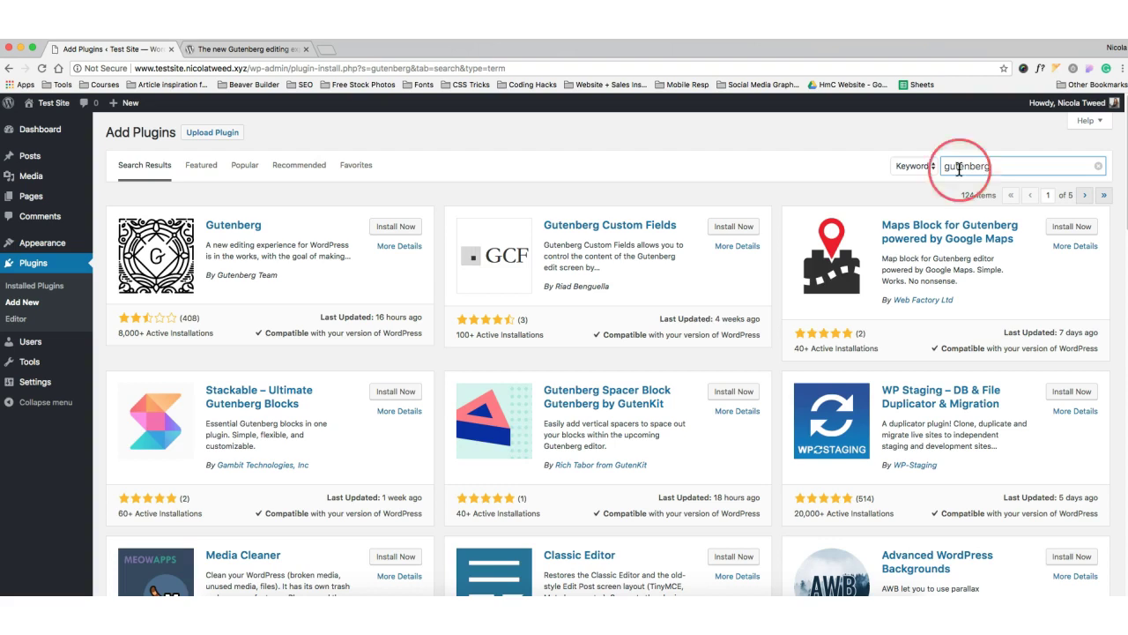
click(402, 228)
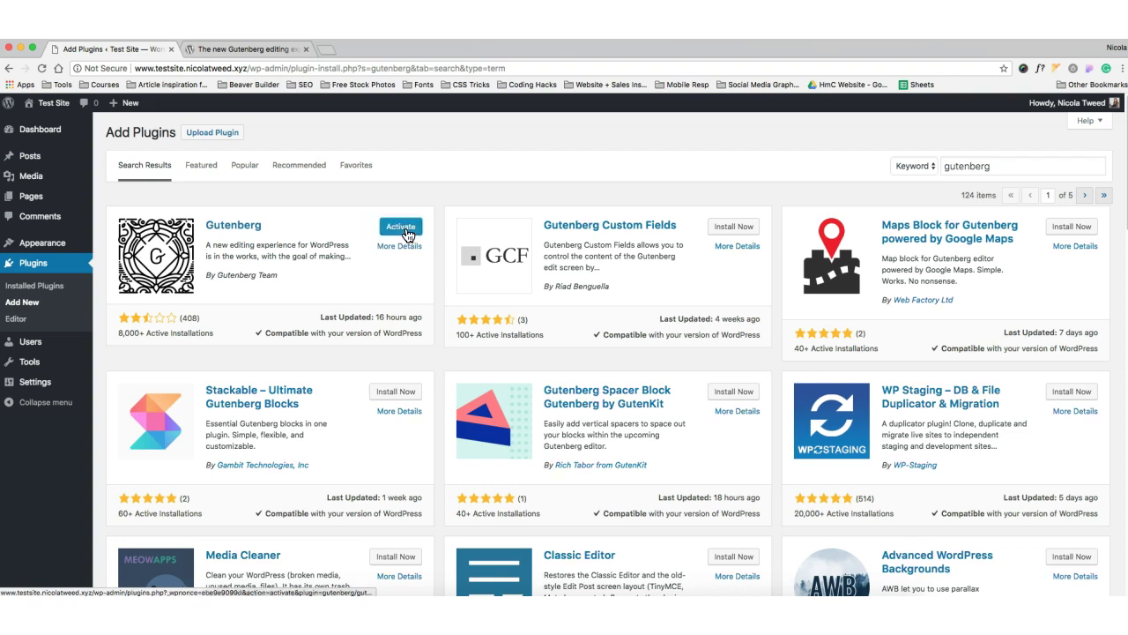
click(401, 227)
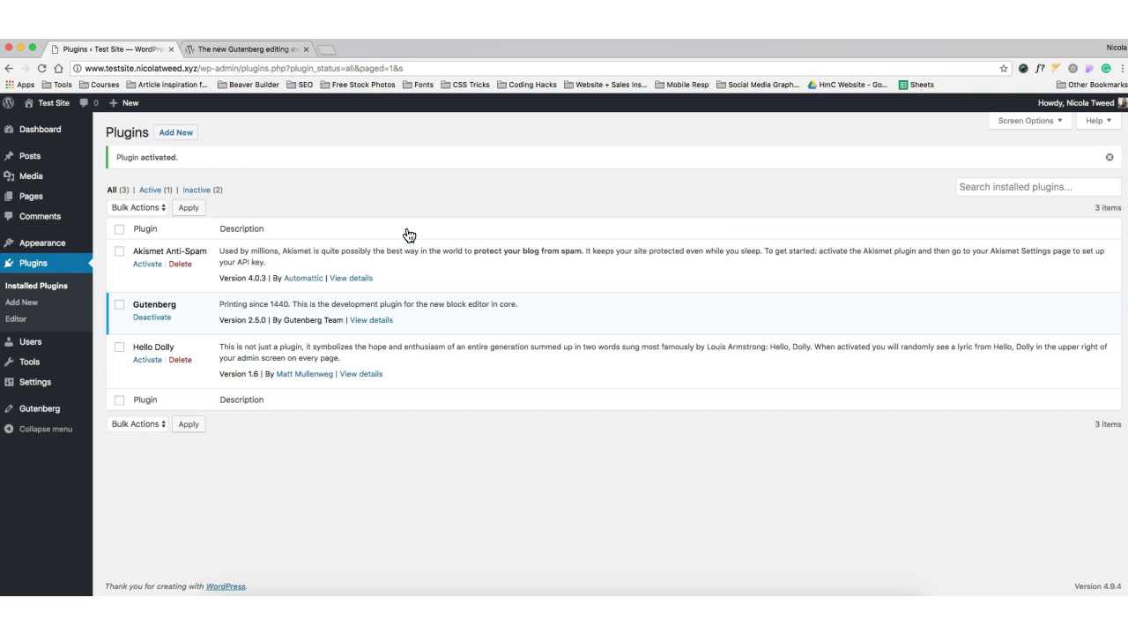
Create a new blank page from Pages > Add New in the Gutenberg editor
mouse_move(55, 196)
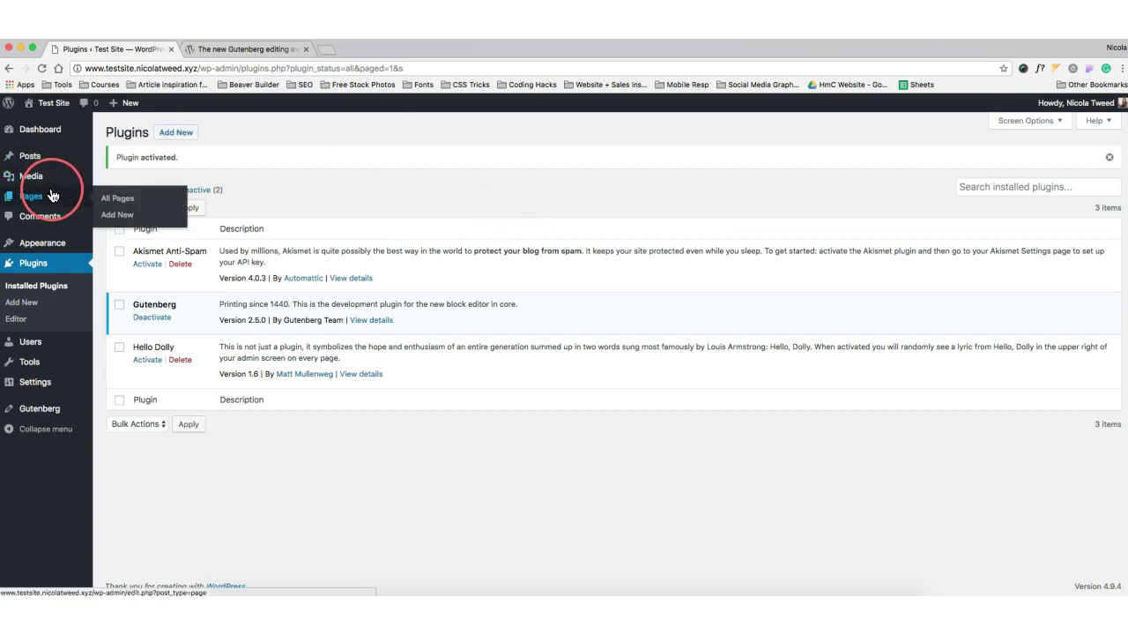
click(117, 214)
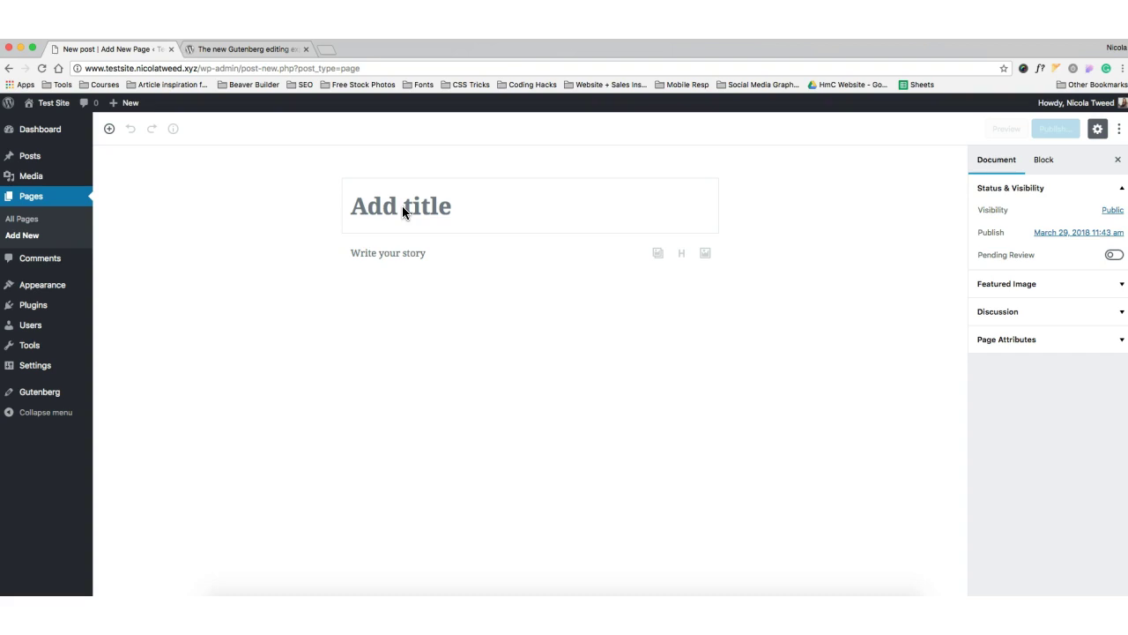
In a new tab, try logging in to another site's wp-admin with the account password
click(323, 46)
text(nicol)
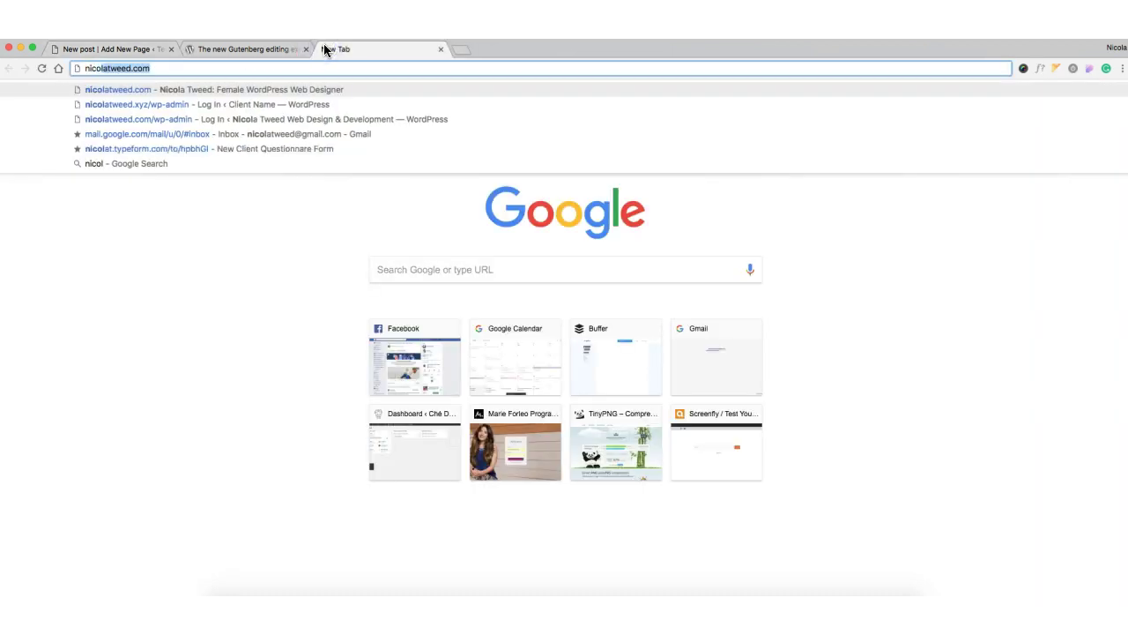
text(atweed.com/wp-ad)
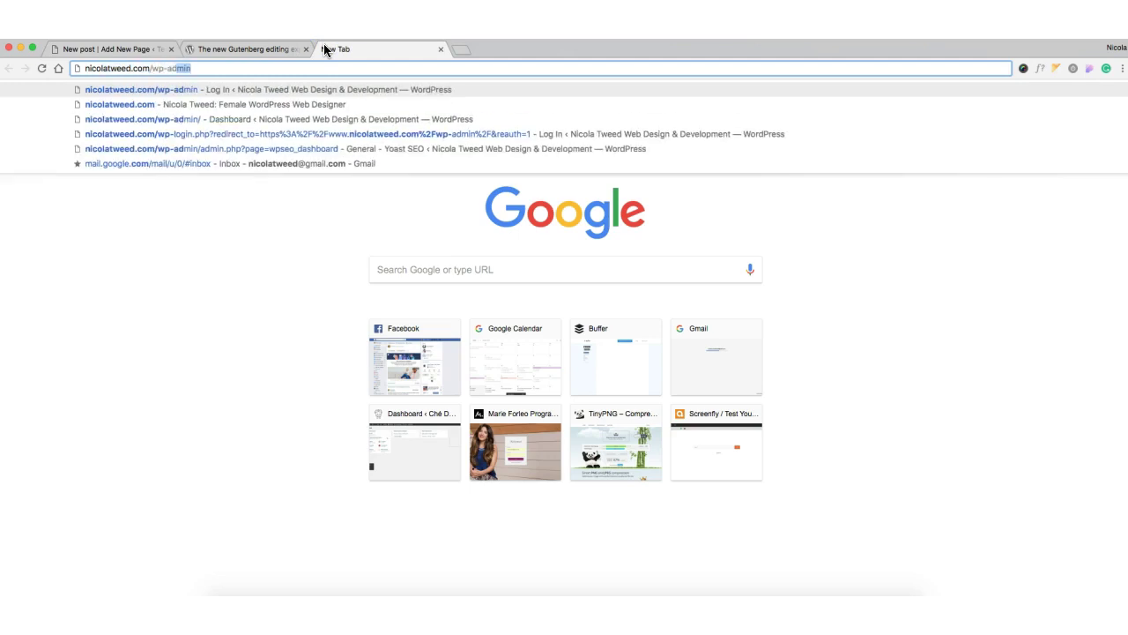
text(min)
key(Return)
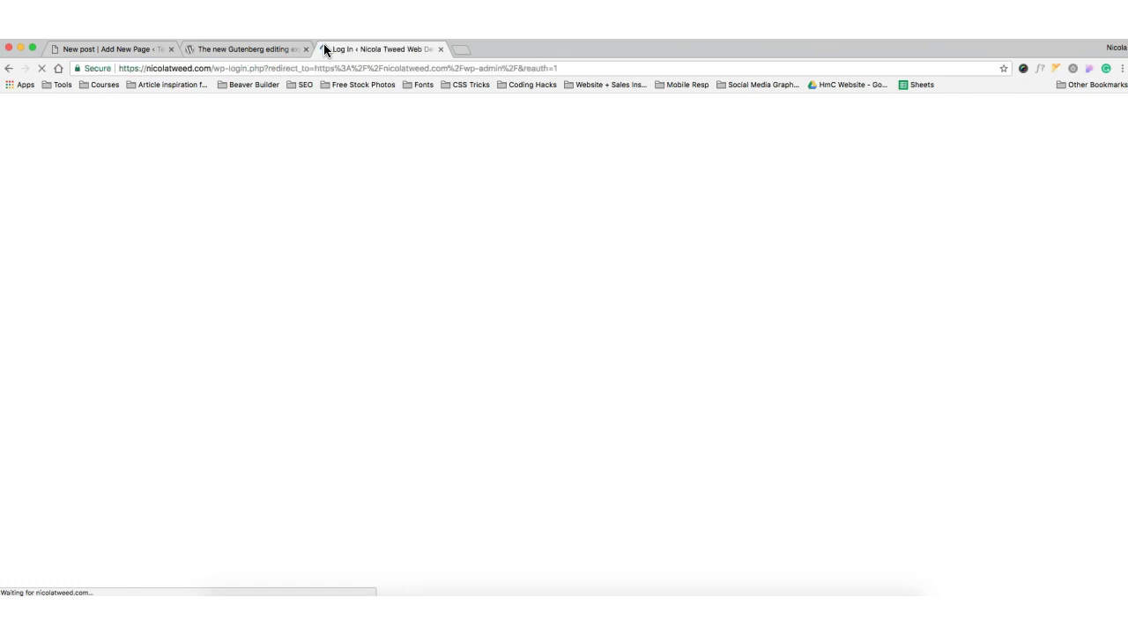
key(ctrl+Left)
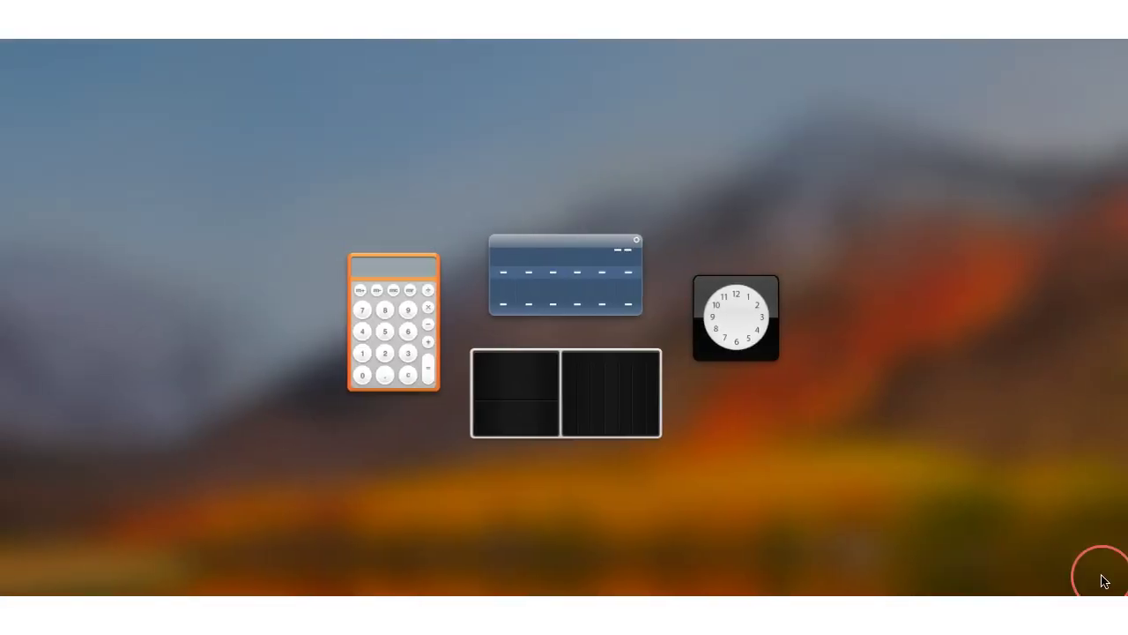
key(ctrl+Right)
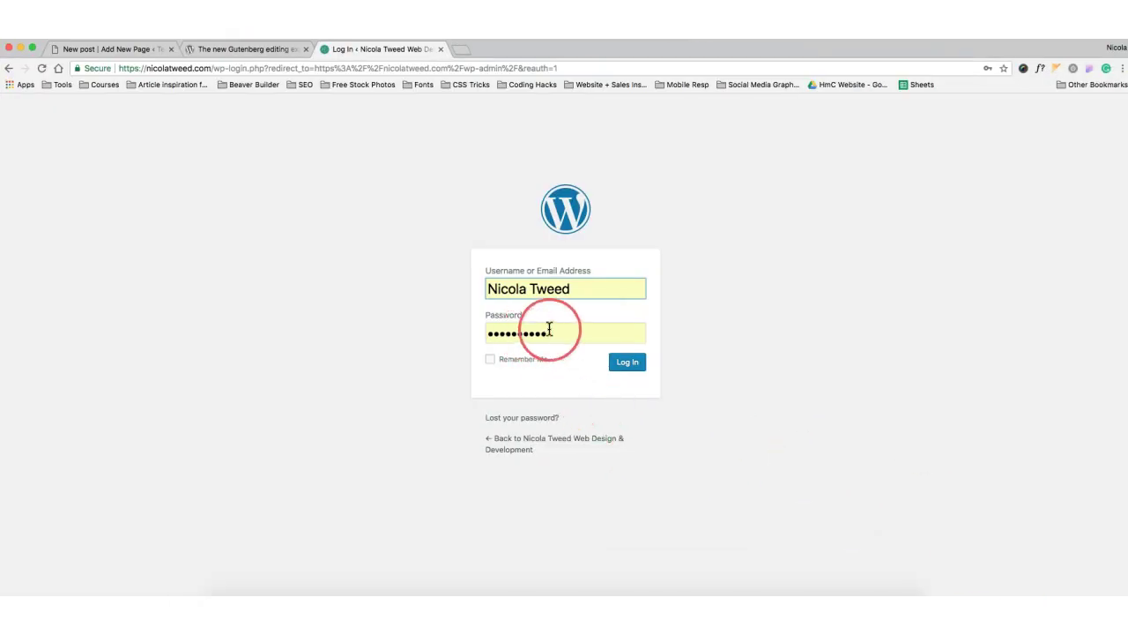
click(535, 332)
text(••••••)
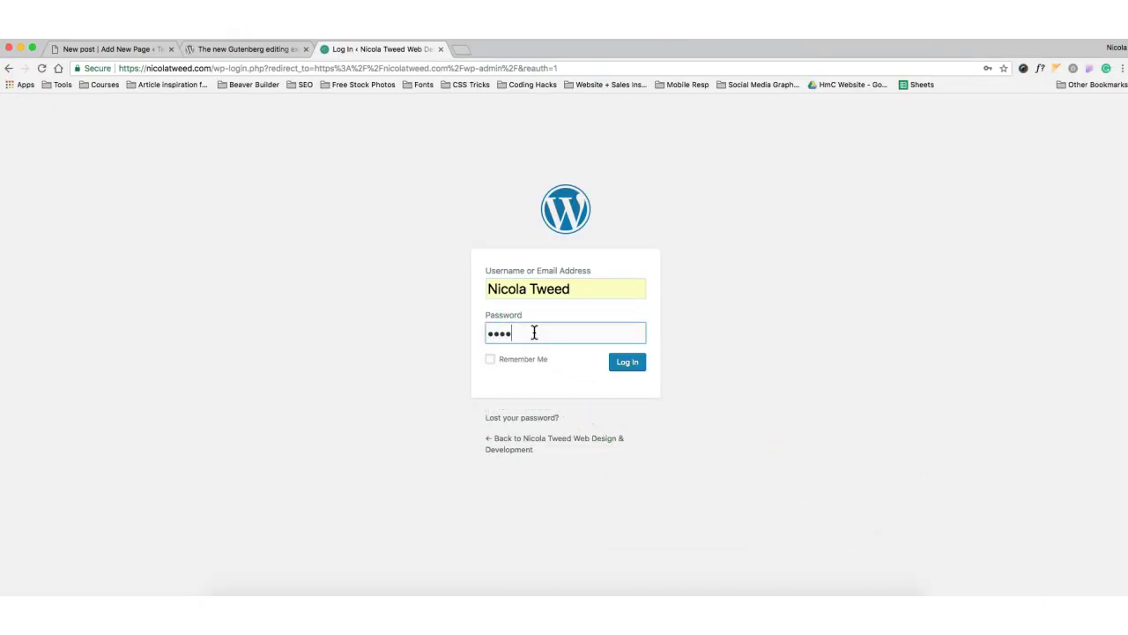
text(•••••••••)
key(Return)
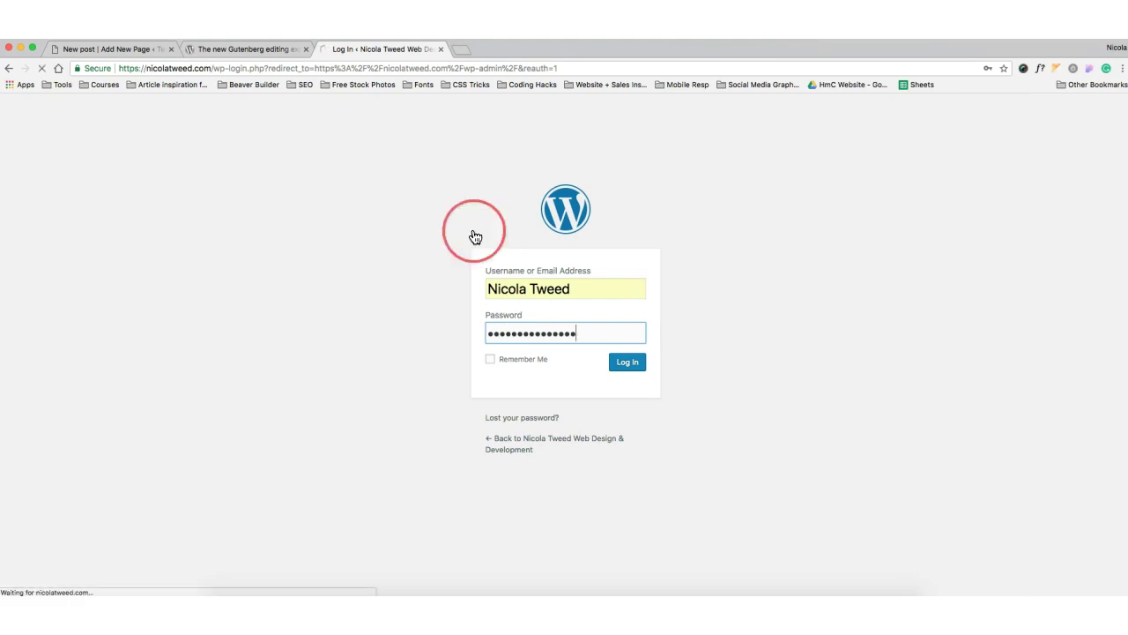
Re-enter the account password on that login page after the failed attempt
click(154, 51)
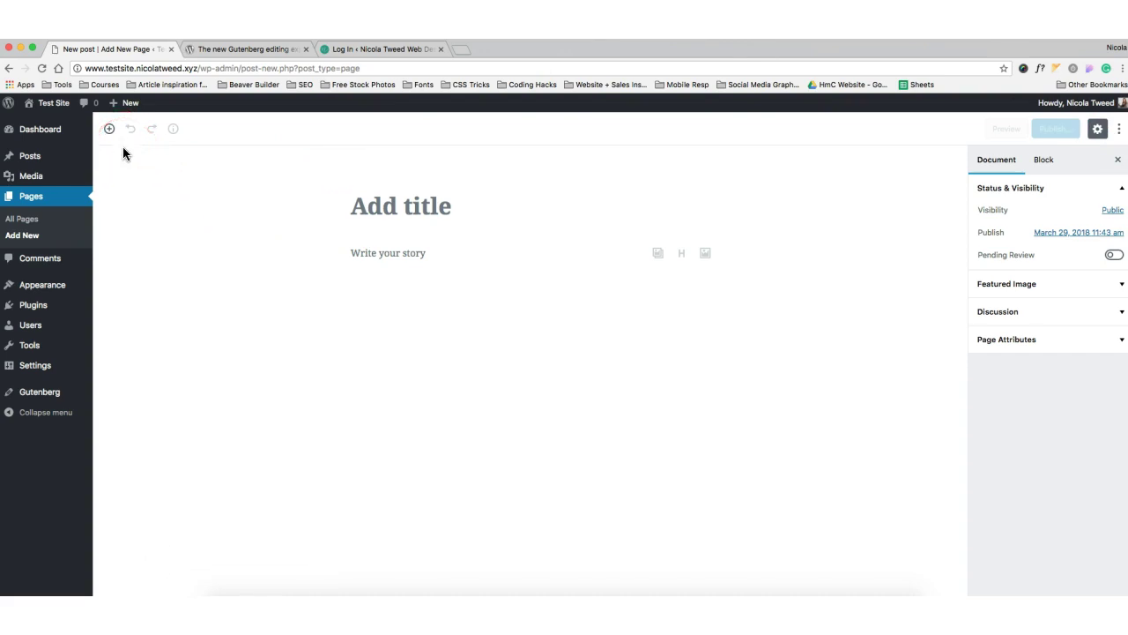
click(332, 50)
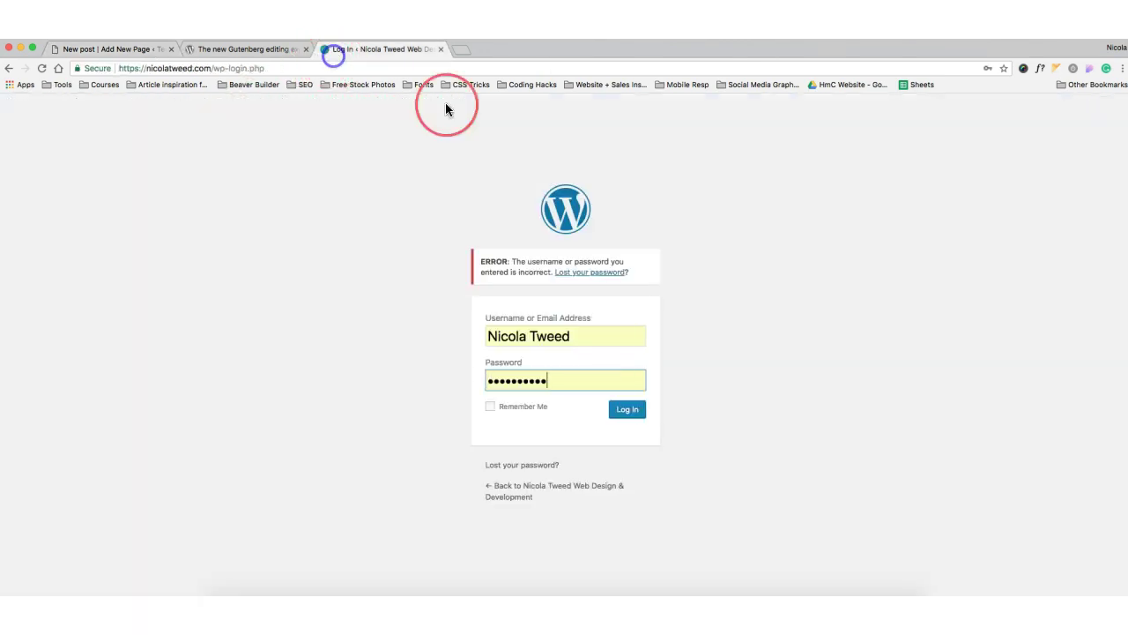
click(537, 381)
text(****)
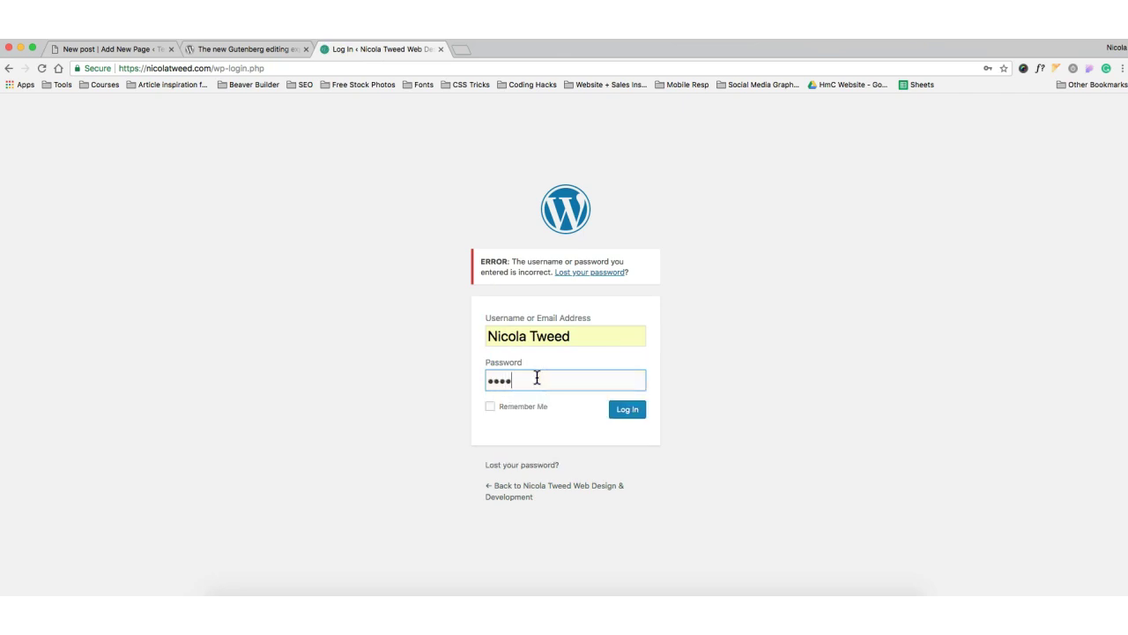
text(**********)
key(BackSpace)
key(BackSpace)
key(BackSpace)
key(BackSpace)
key(BackSpace)
key(BackSpace)
key(BackSpace)
key(BackSpace)
key(BackSpace)
key(BackSpace)
key(BackSpace)
key(BackSpace)
key(BackSpace)
key(BackSpace)
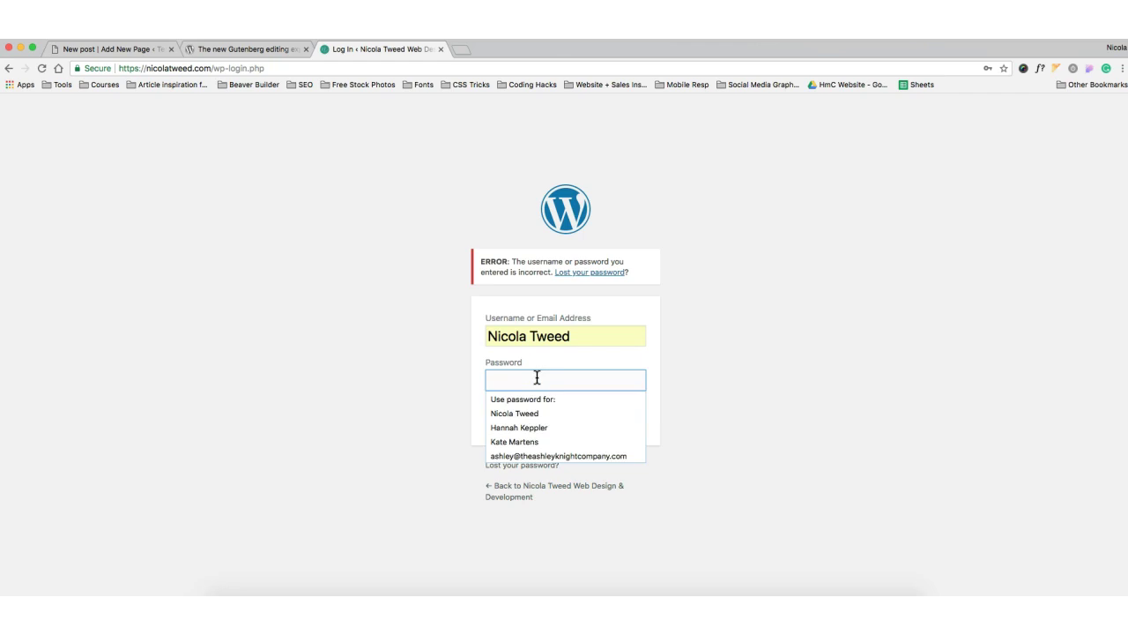
text(***********)
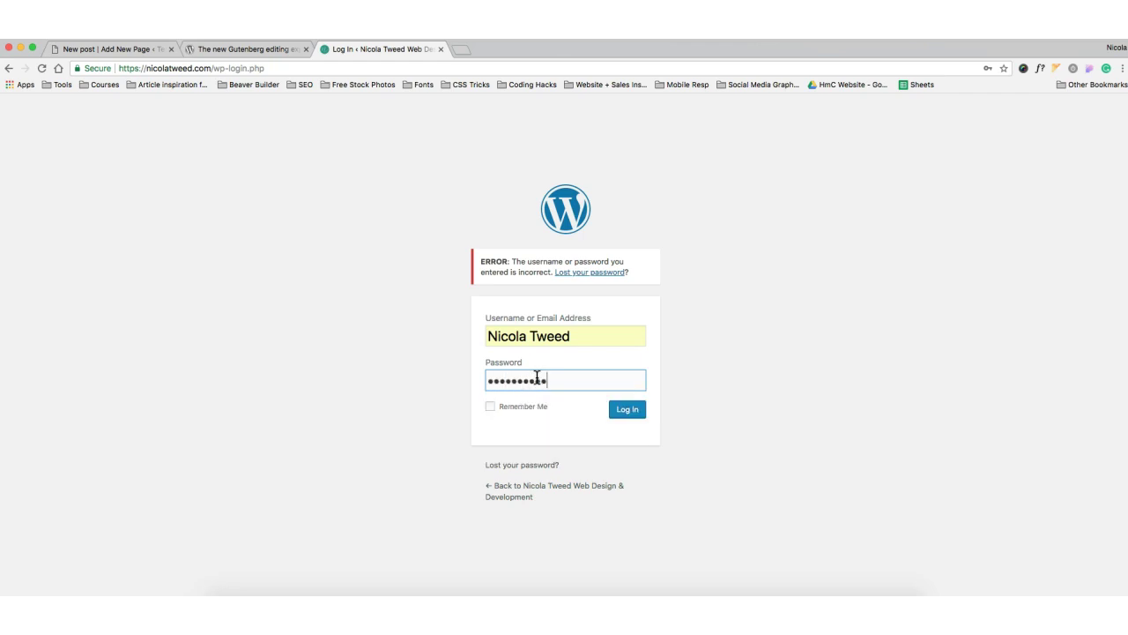
text(****)
key(Return)
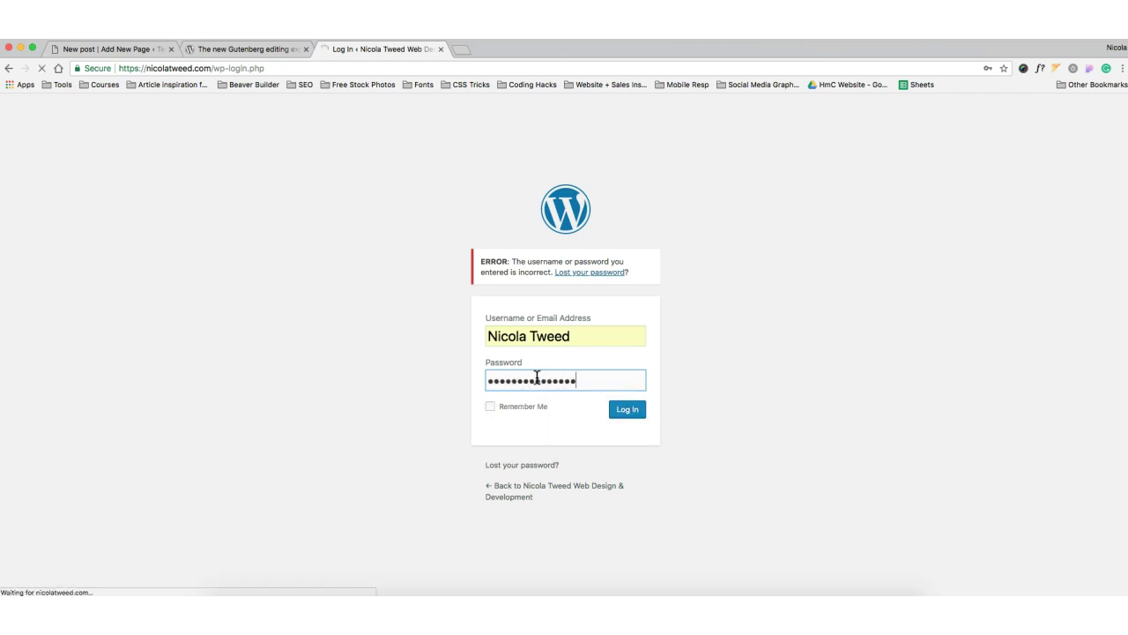
click(537, 376)
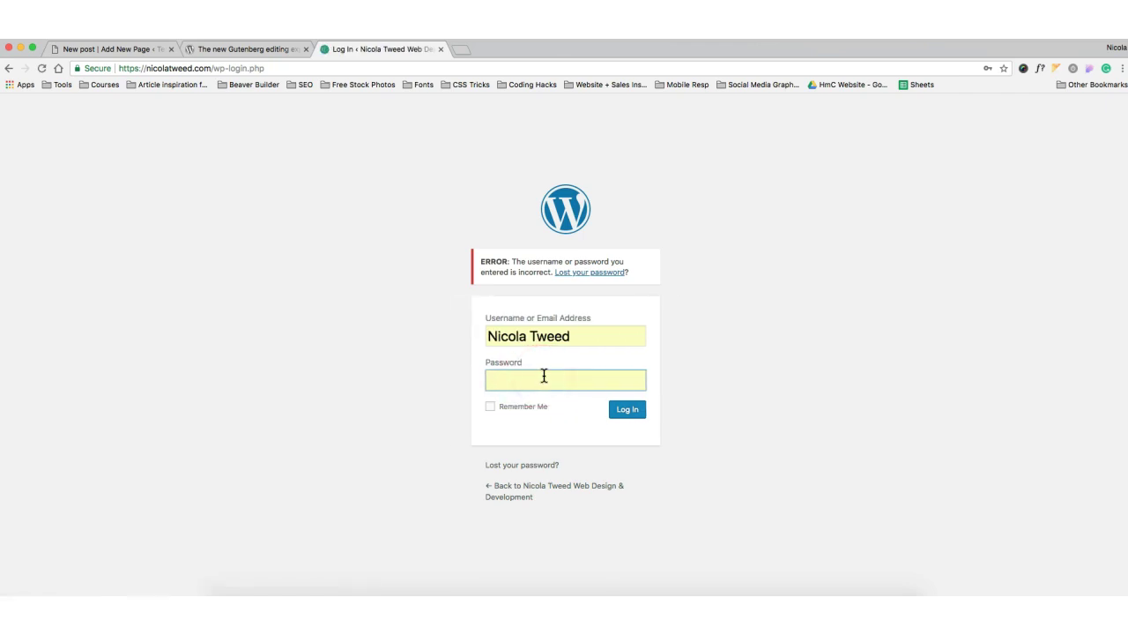
Log in at thewpworkspace.com/wp-admin with the saved username and the account password
click(288, 63)
text(thewpworkspace.com)
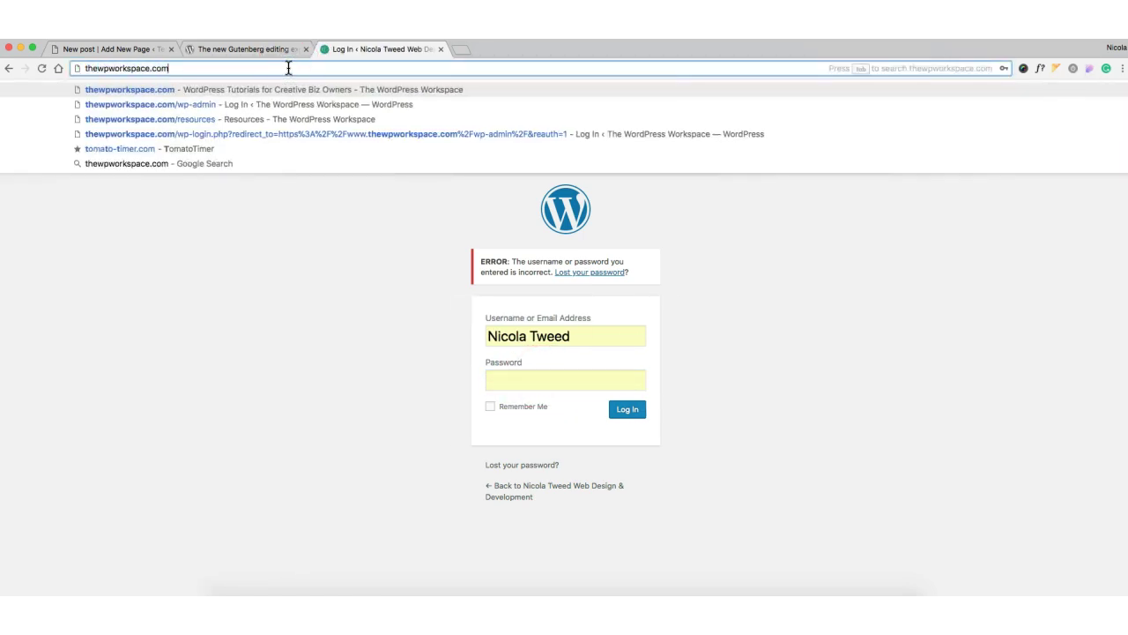
text(/wp-ad)
key(Return)
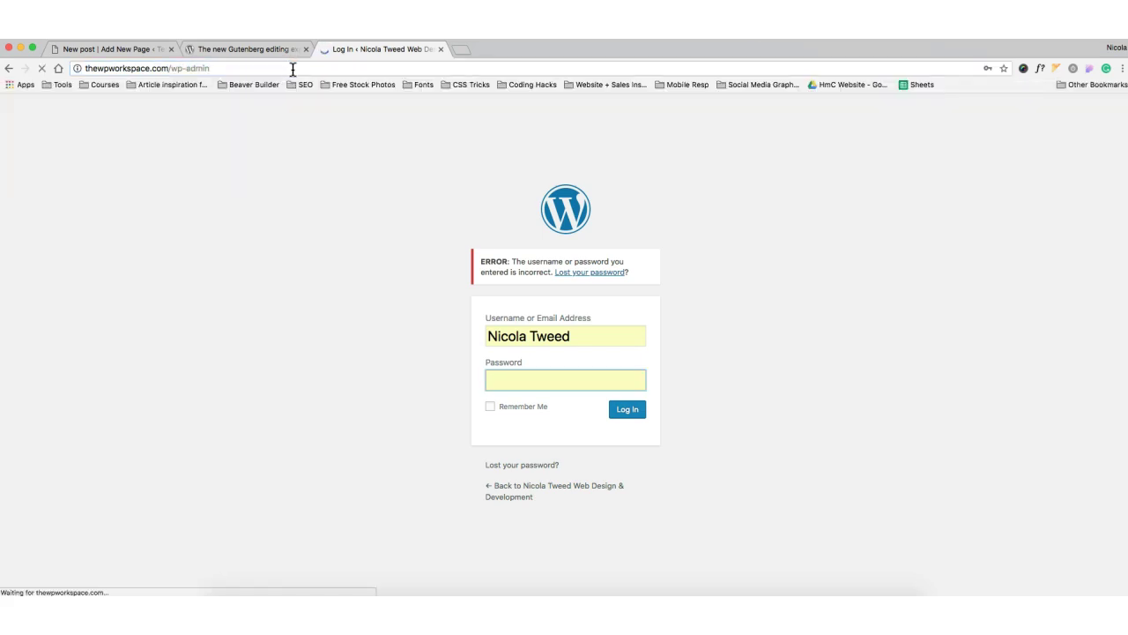
click(533, 292)
double_click(519, 335)
text(••)
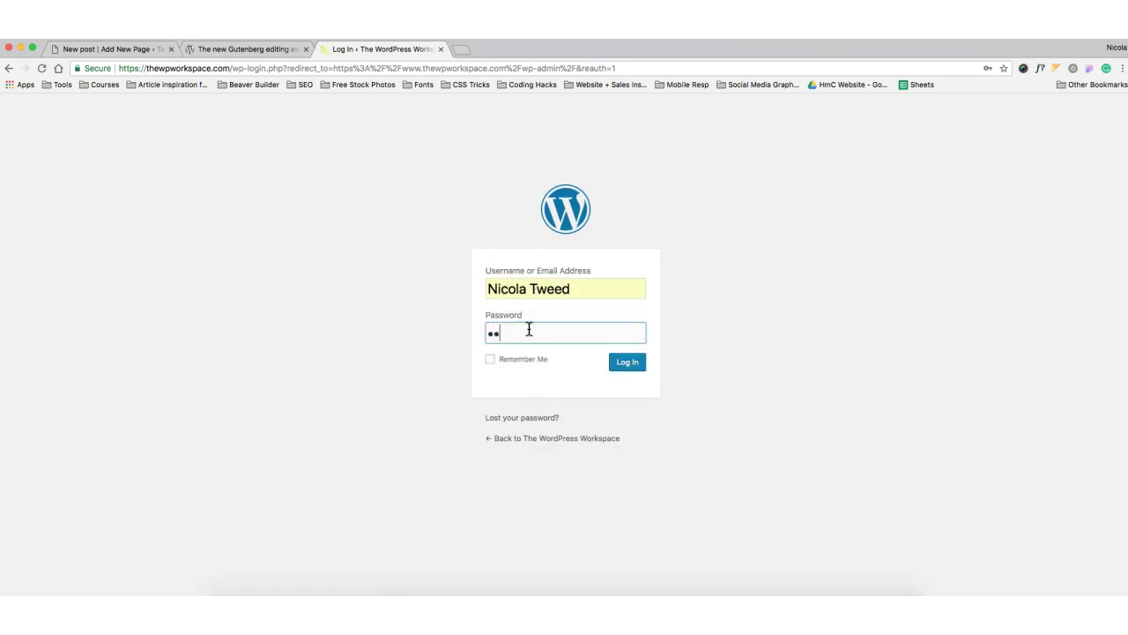
text(•••••••••••••)
key(Return)
click(568, 237)
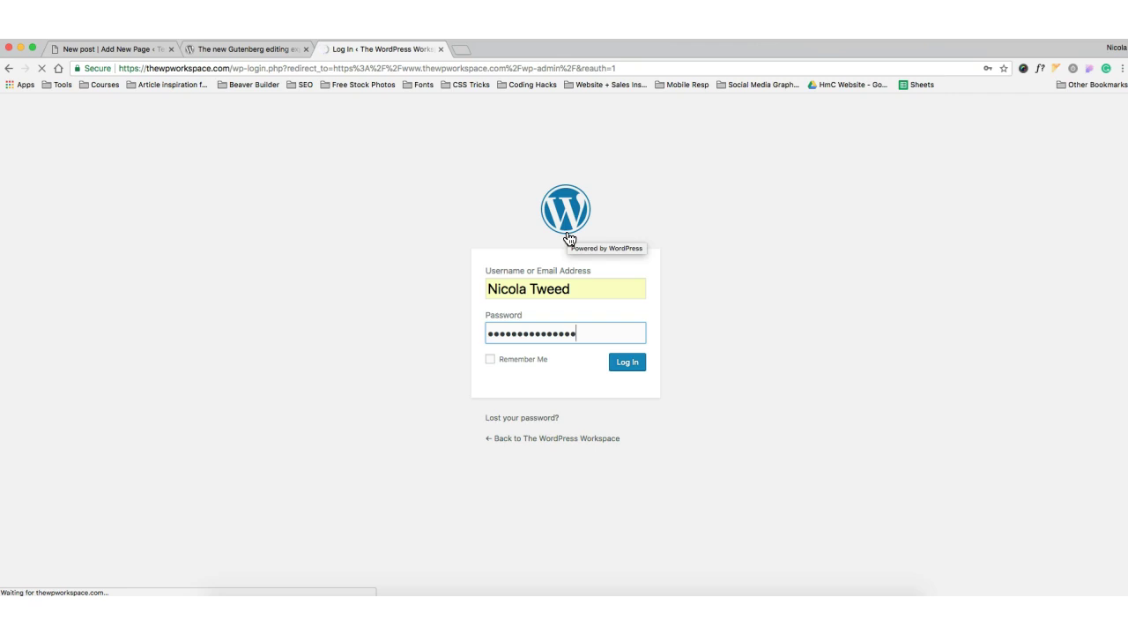
Open a new page on The WordPress Workspace, then return to the Gutenberg editor tab
click(557, 250)
click(132, 214)
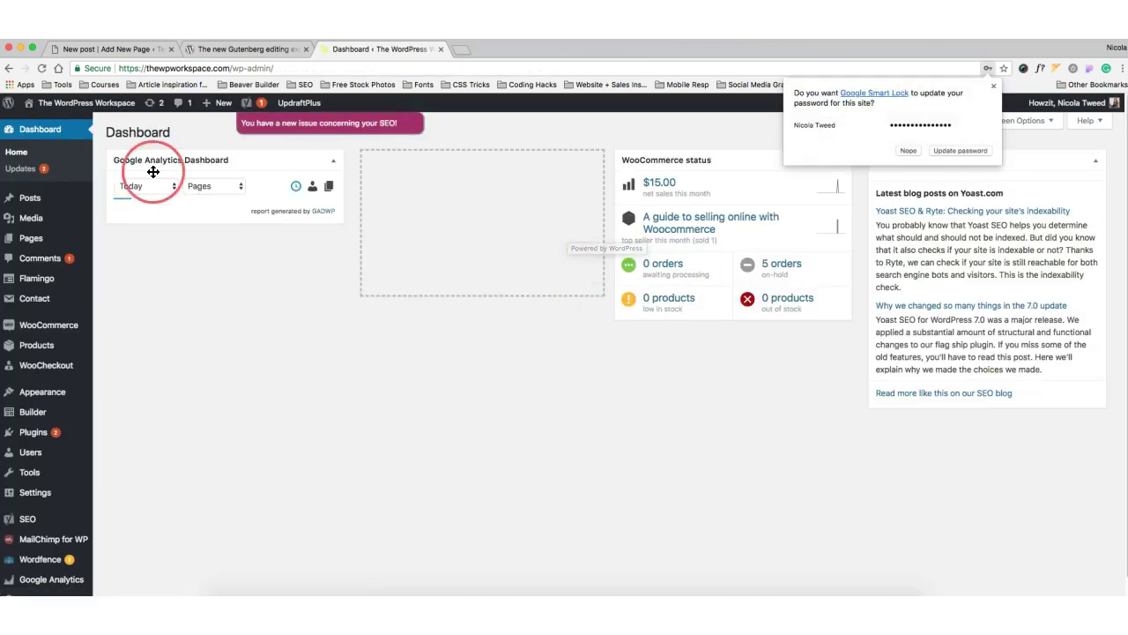
mouse_move(62, 240)
click(116, 256)
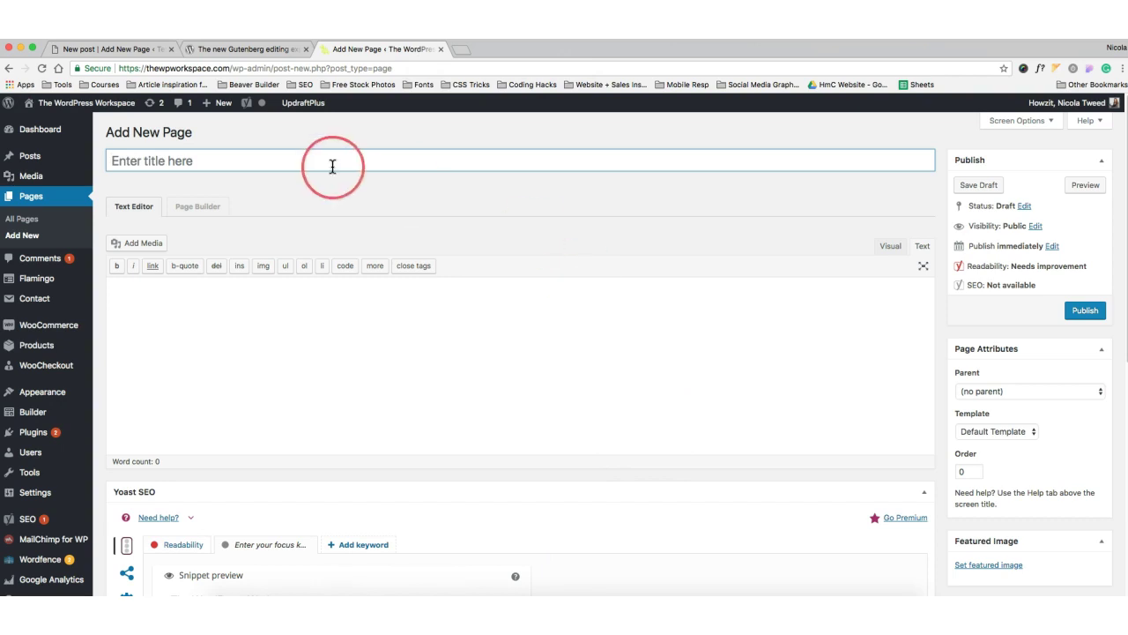
click(133, 52)
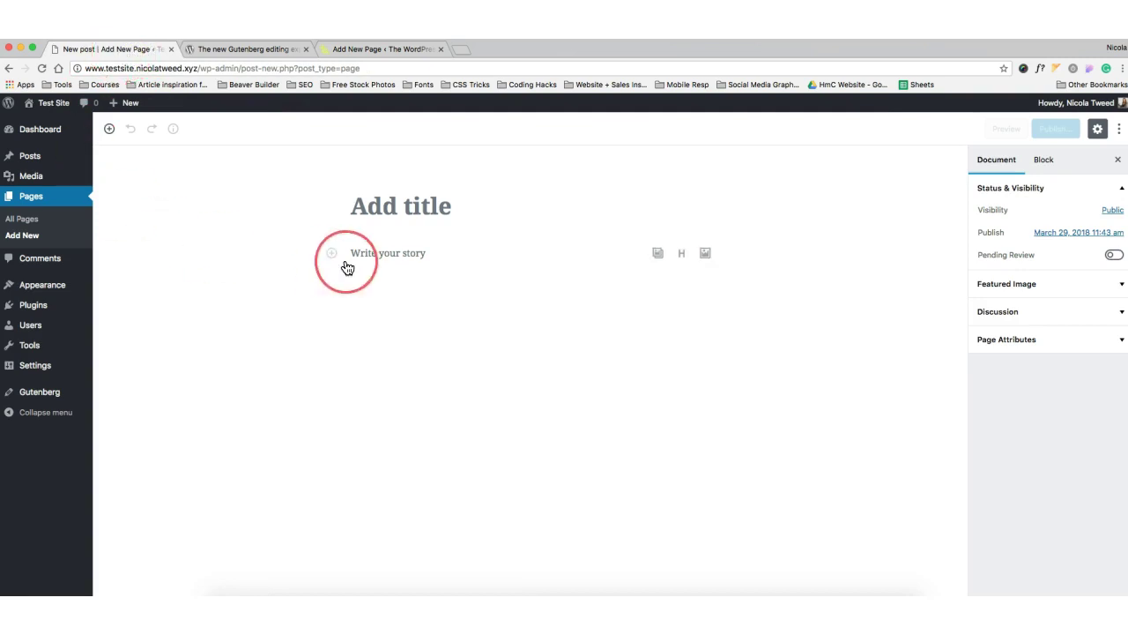
Title the page 'About Us' and convert the first content block into a heading
click(452, 195)
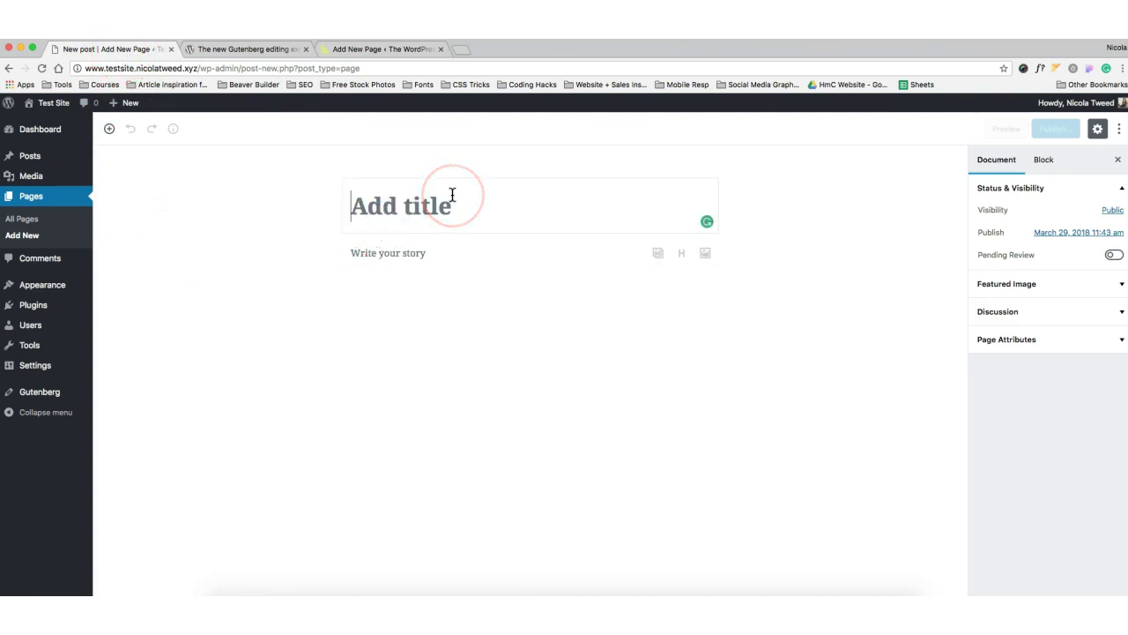
text(About Us)
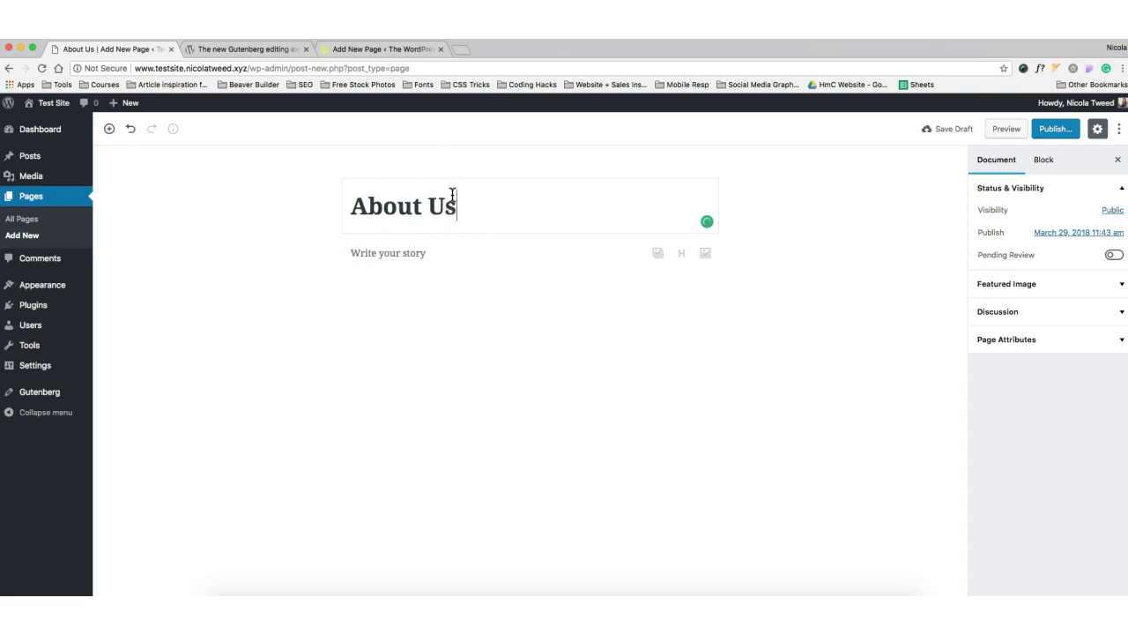
click(446, 250)
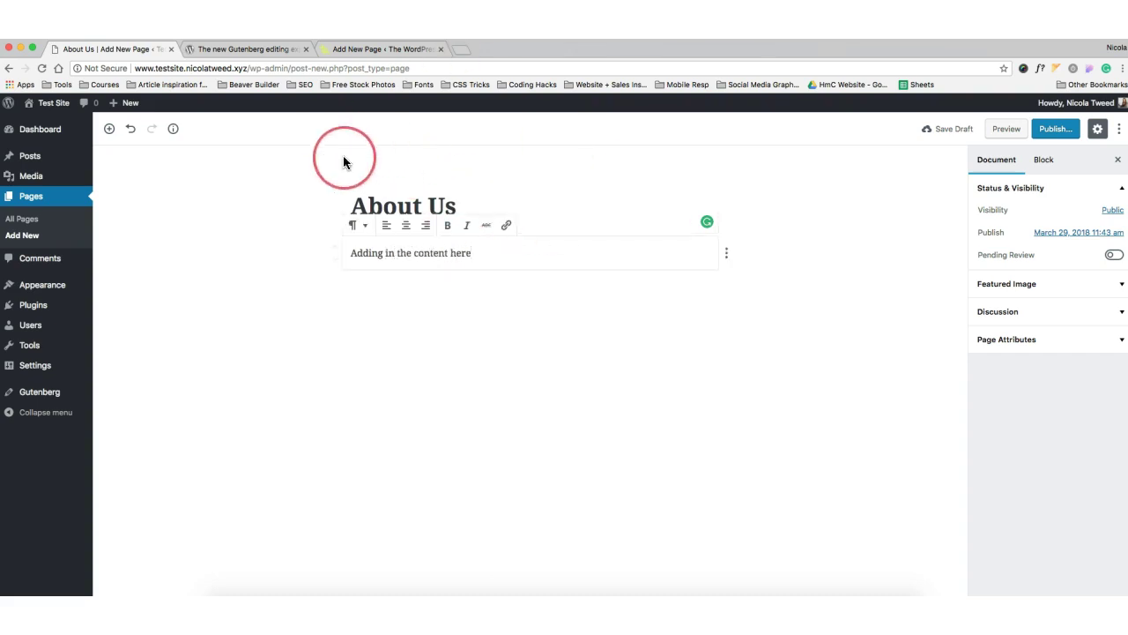
click(353, 228)
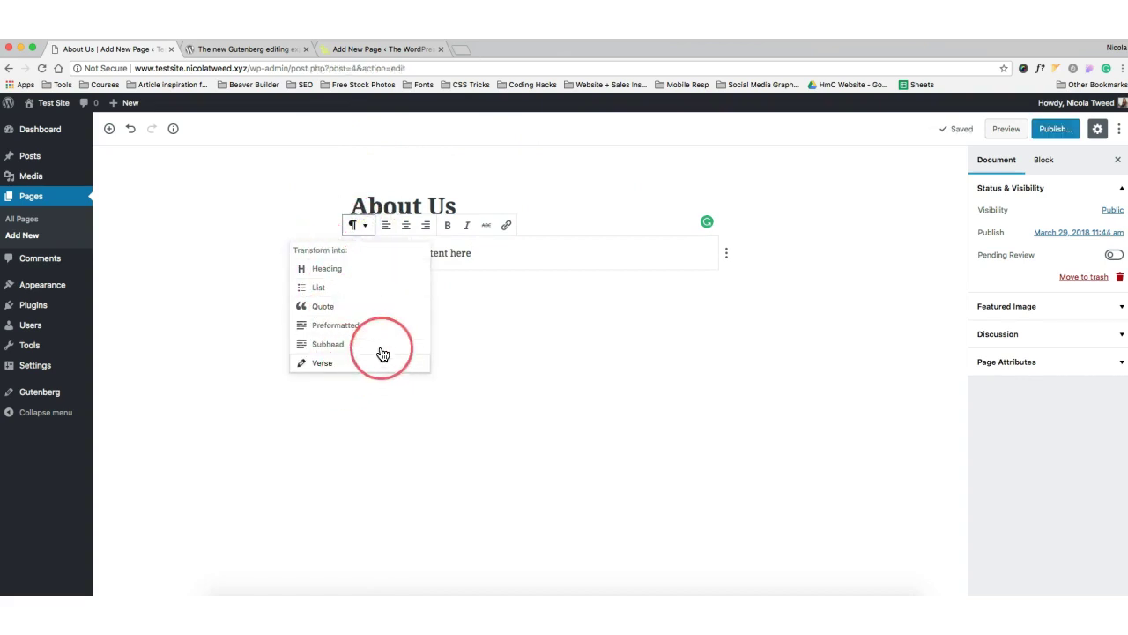
click(327, 270)
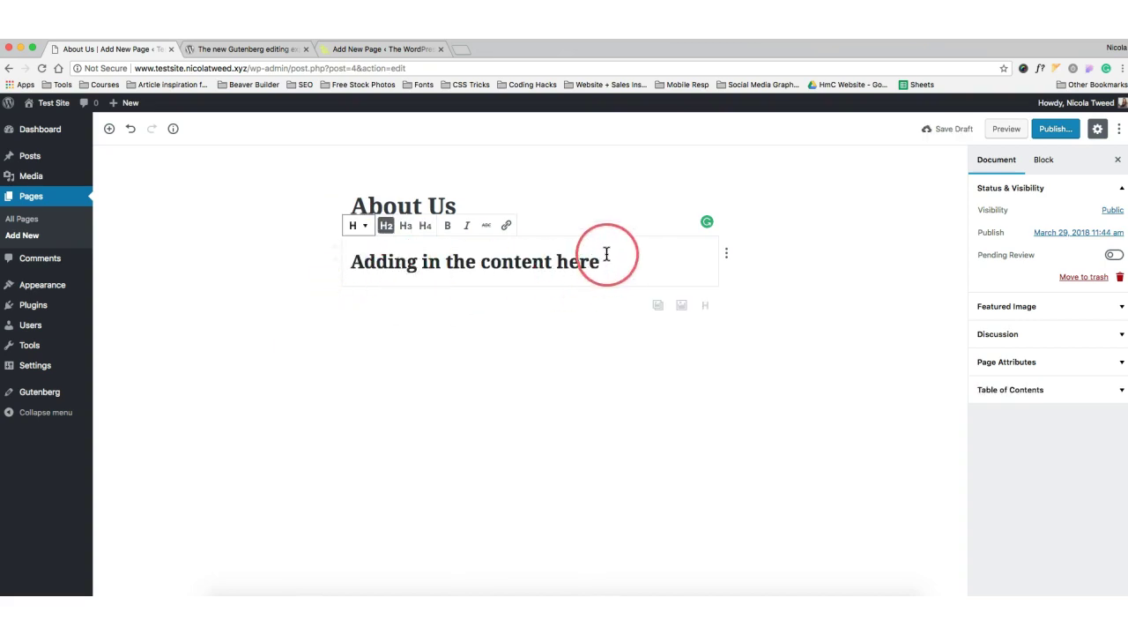
Make the 'Adding in the content here' heading H3, bold and italic
click(393, 233)
click(406, 228)
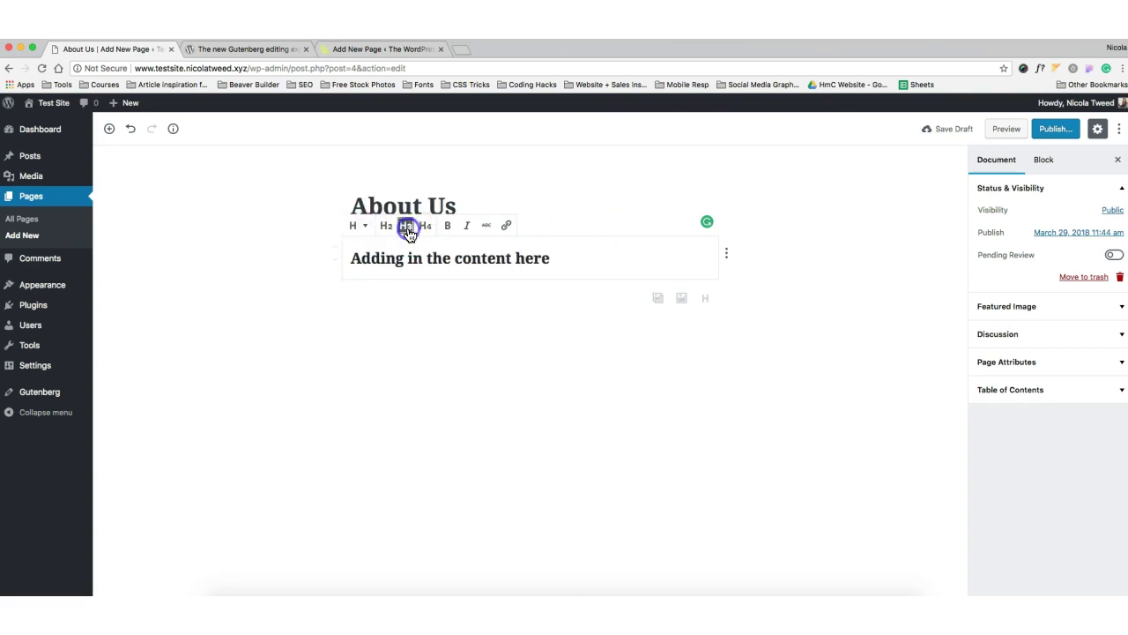
click(453, 228)
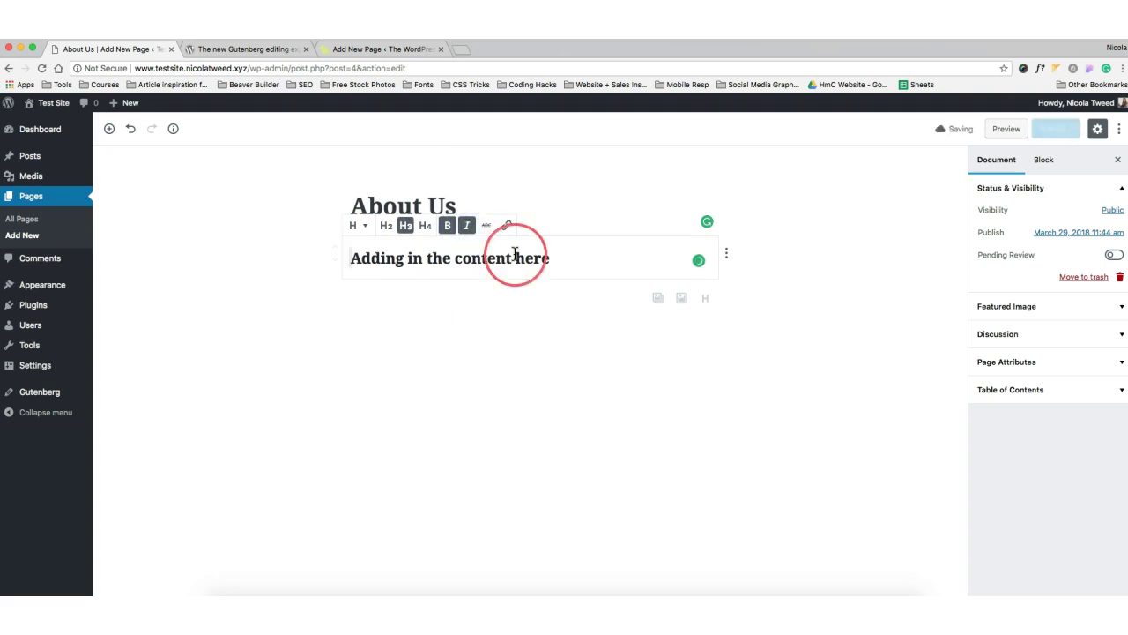
drag(516, 258, 458, 226)
click(466, 226)
click(575, 251)
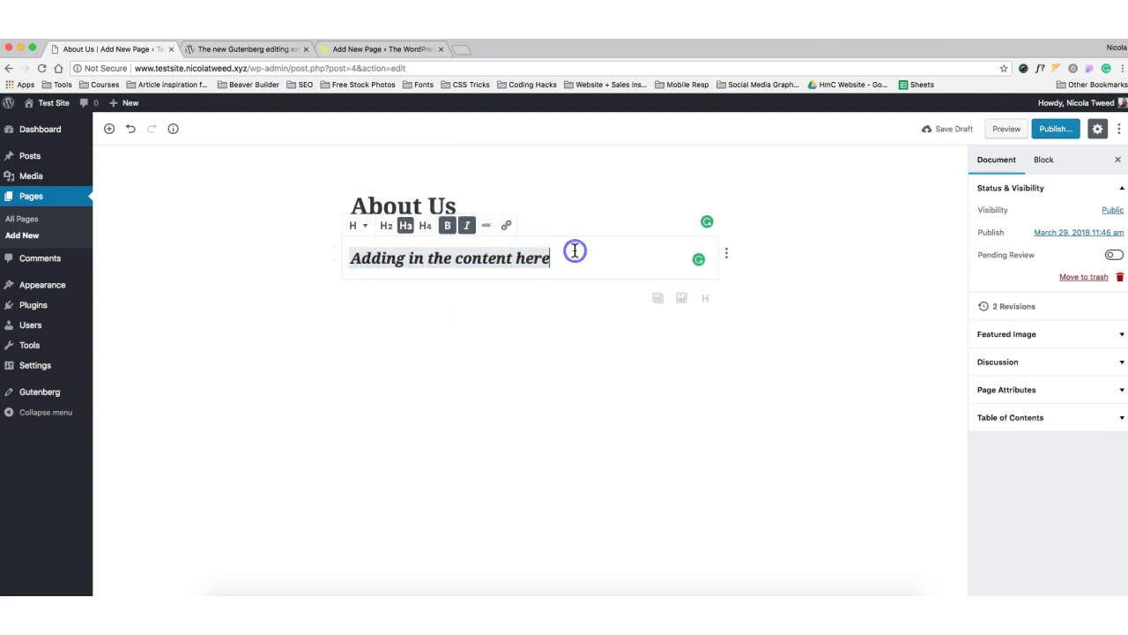
click(359, 225)
click(358, 226)
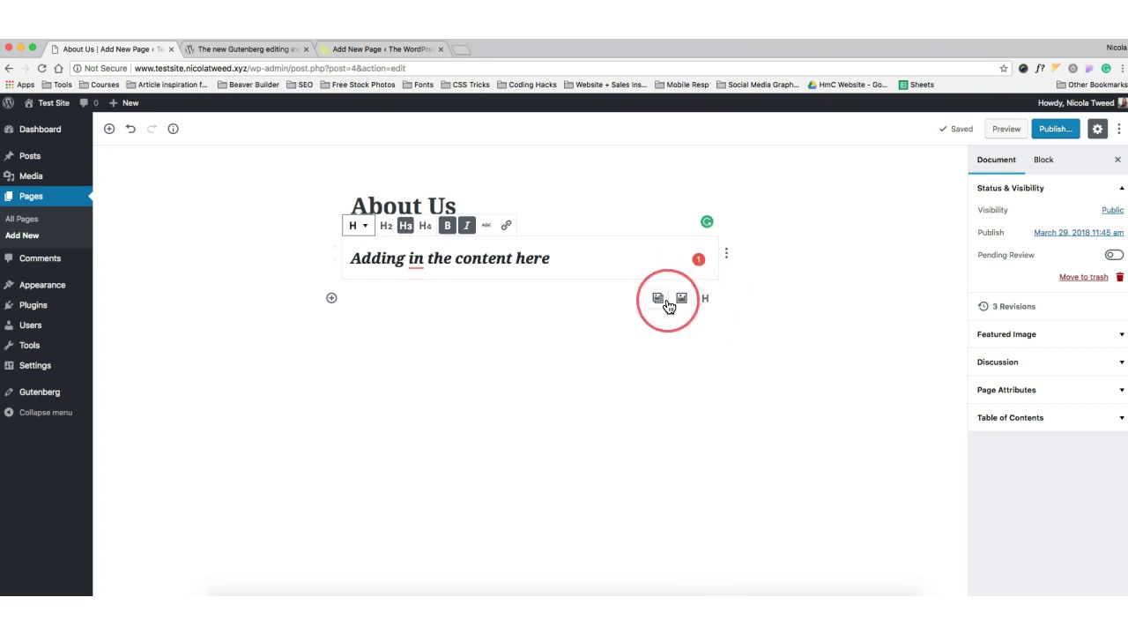
Add an empty paragraph block under the heading and copy a generated Cupcake Ipsum paragraph
click(332, 302)
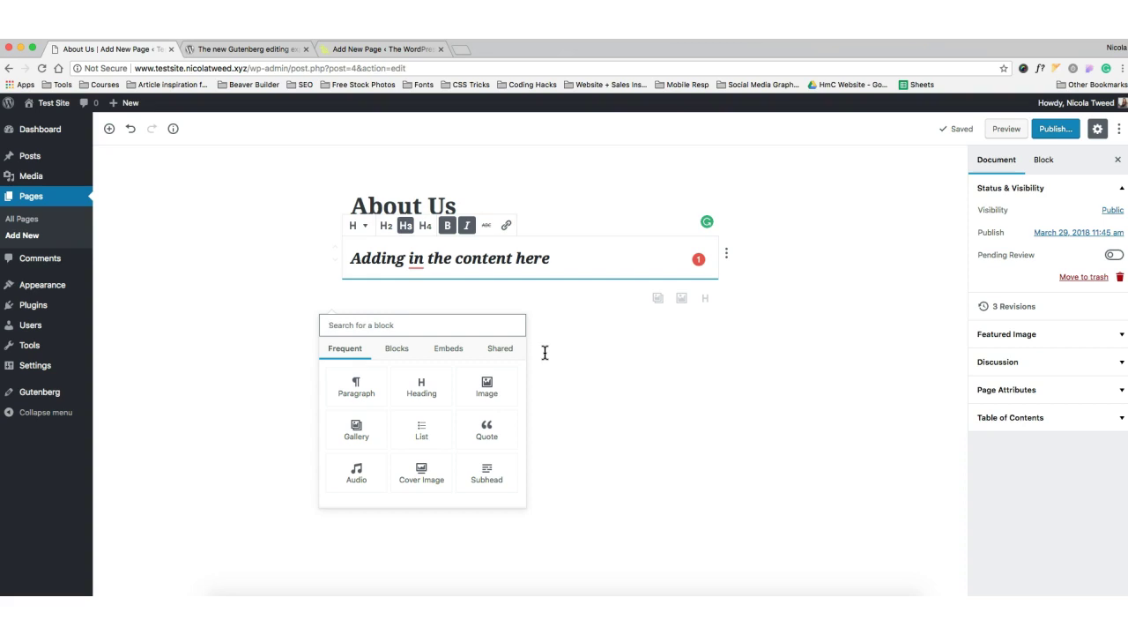
click(361, 389)
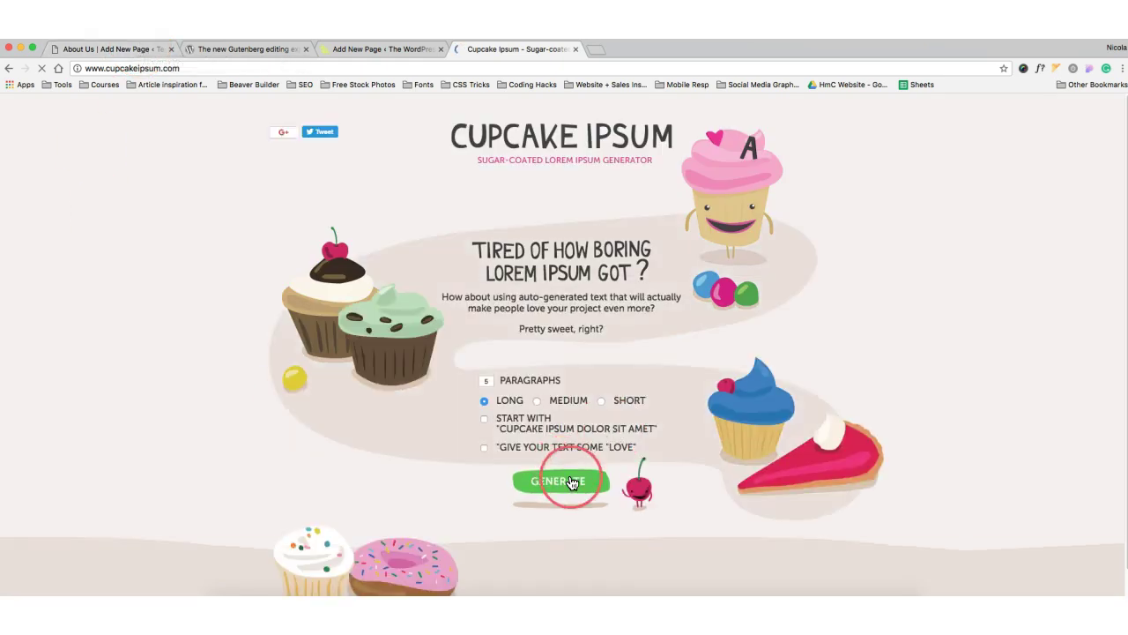
click(571, 482)
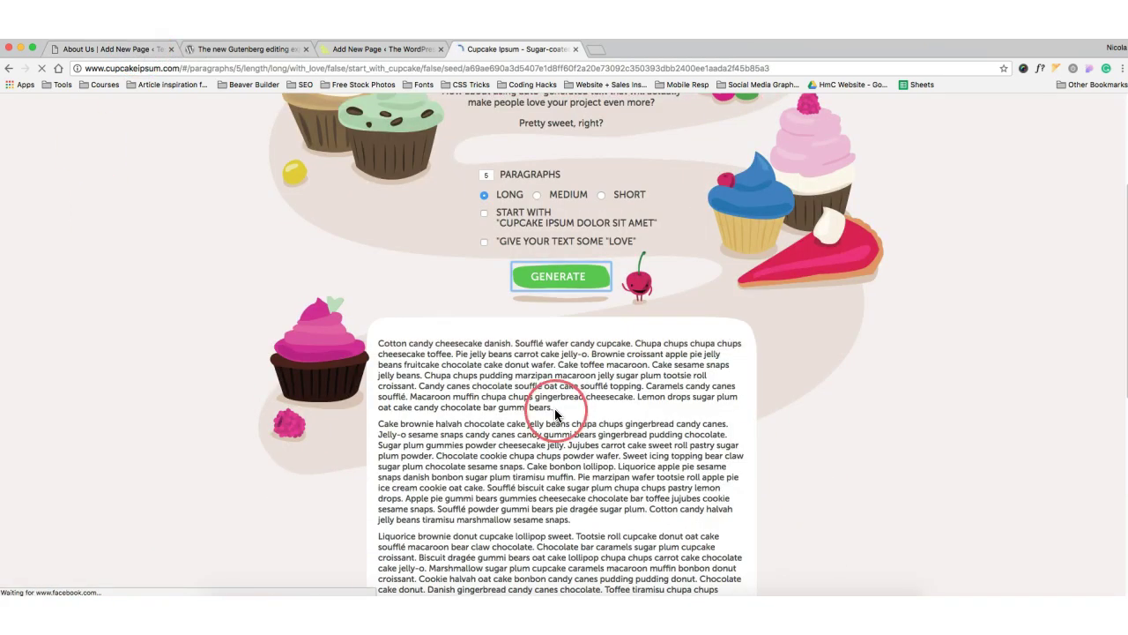
drag(554, 408, 373, 346)
right_click(375, 347)
click(393, 368)
click(141, 49)
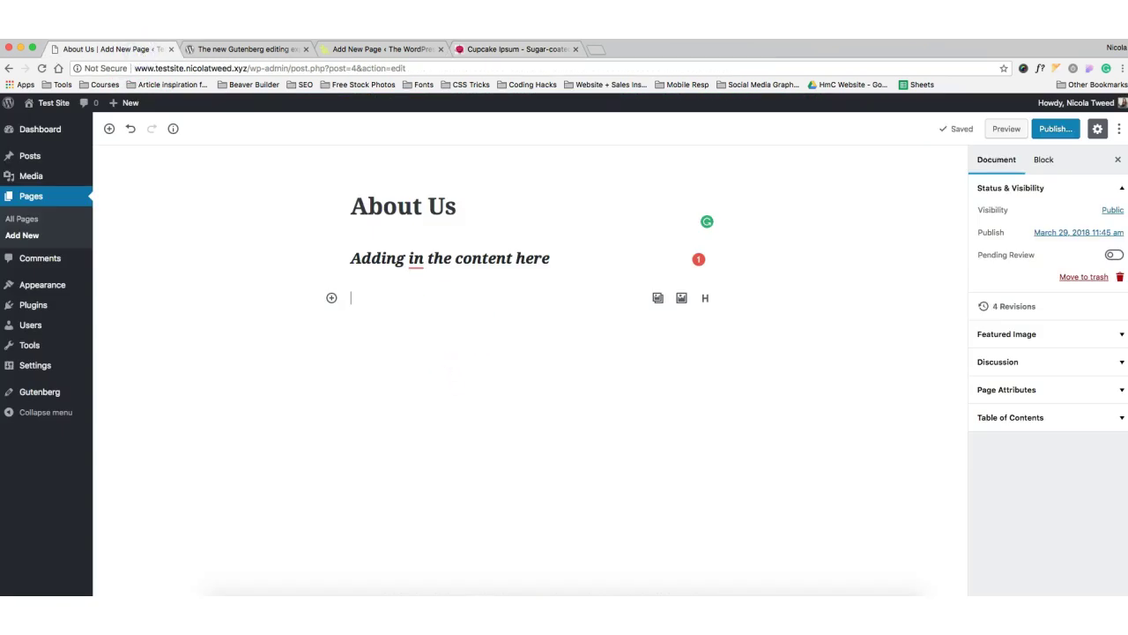
Paste the copied Cupcake Ipsum paragraph into the empty block below the heading
click(115, 18)
click(118, 63)
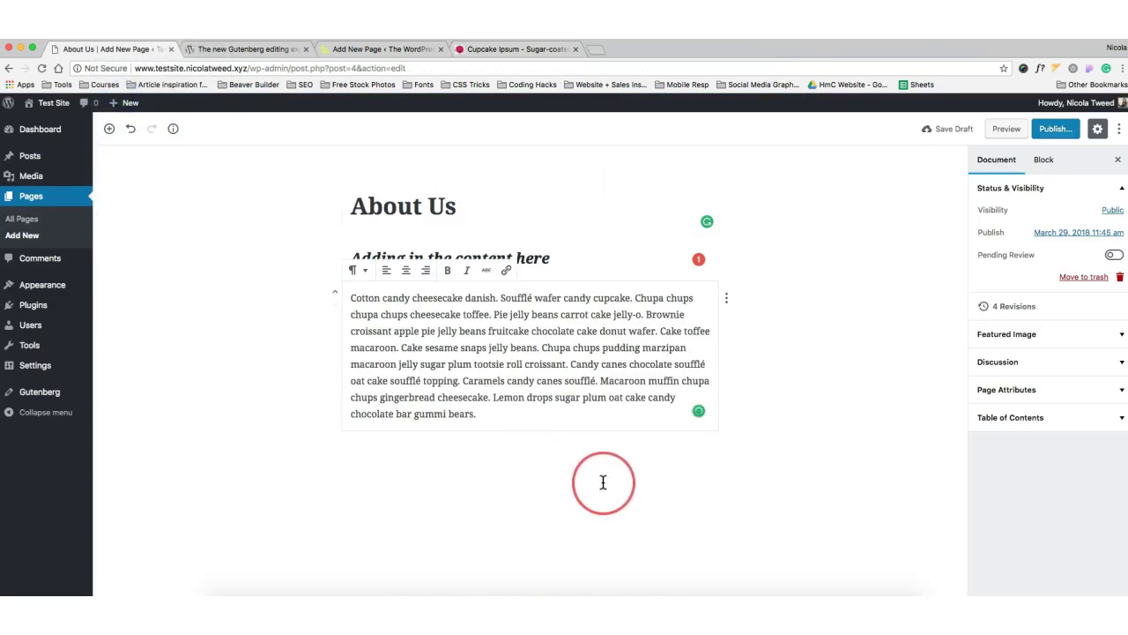
click(779, 302)
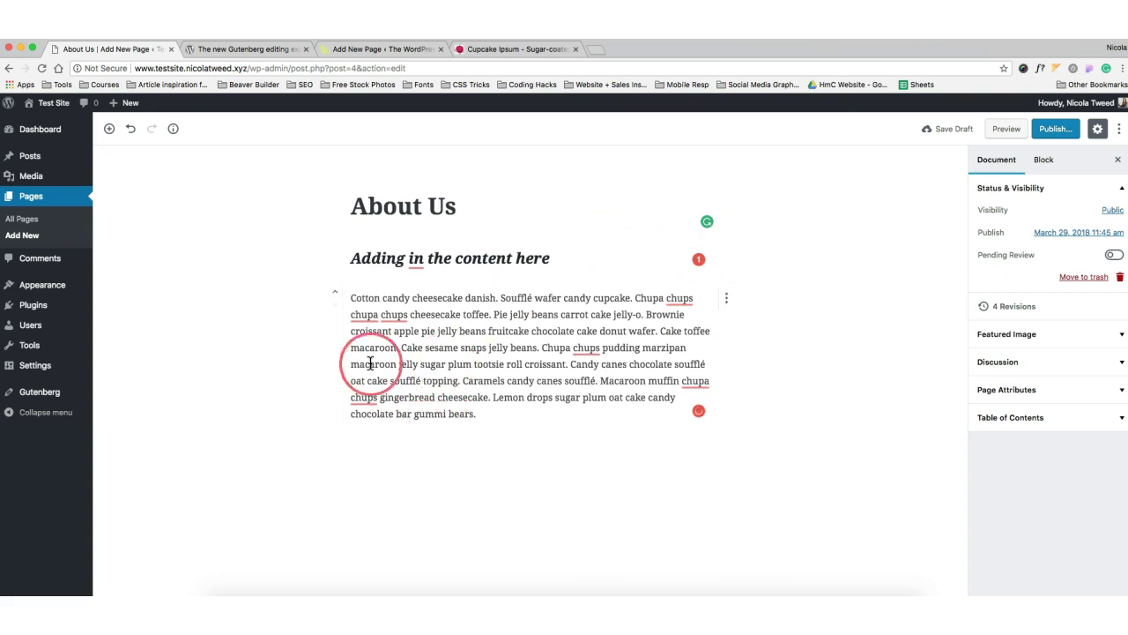
click(726, 301)
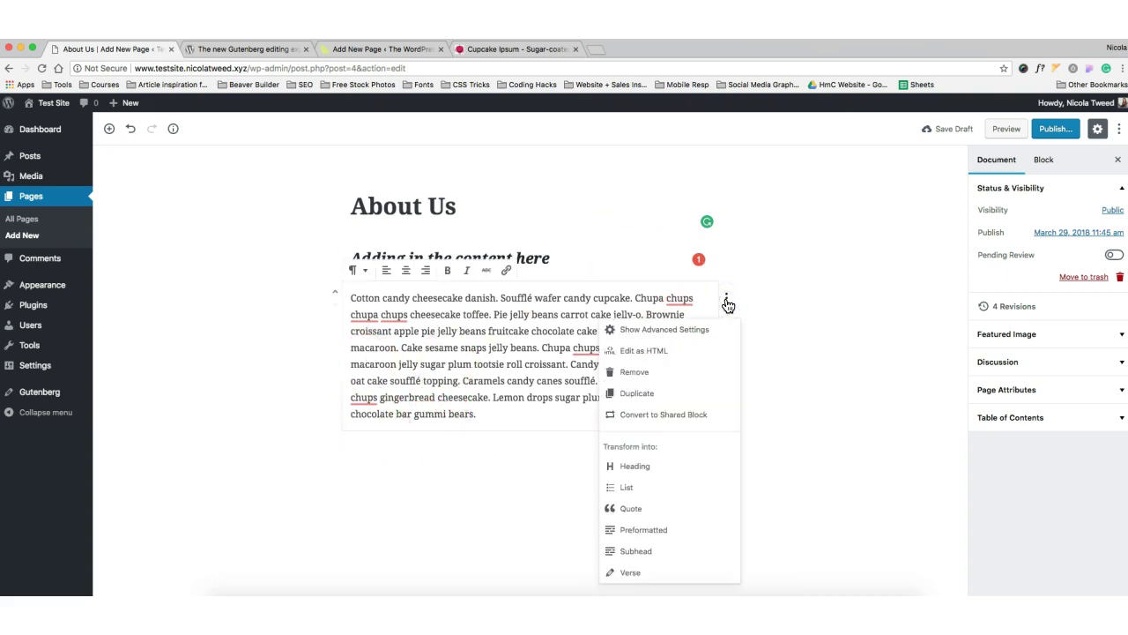
click(726, 301)
Move the paragraph above and back below the heading several times with the mover arrows
click(424, 346)
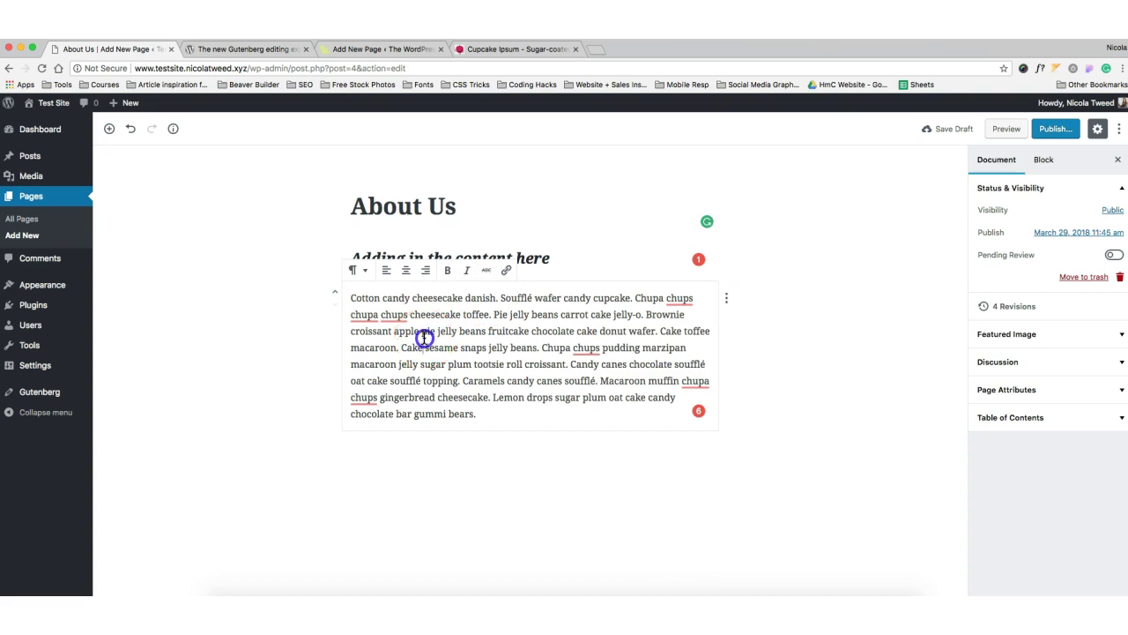
click(335, 292)
click(335, 264)
click(335, 295)
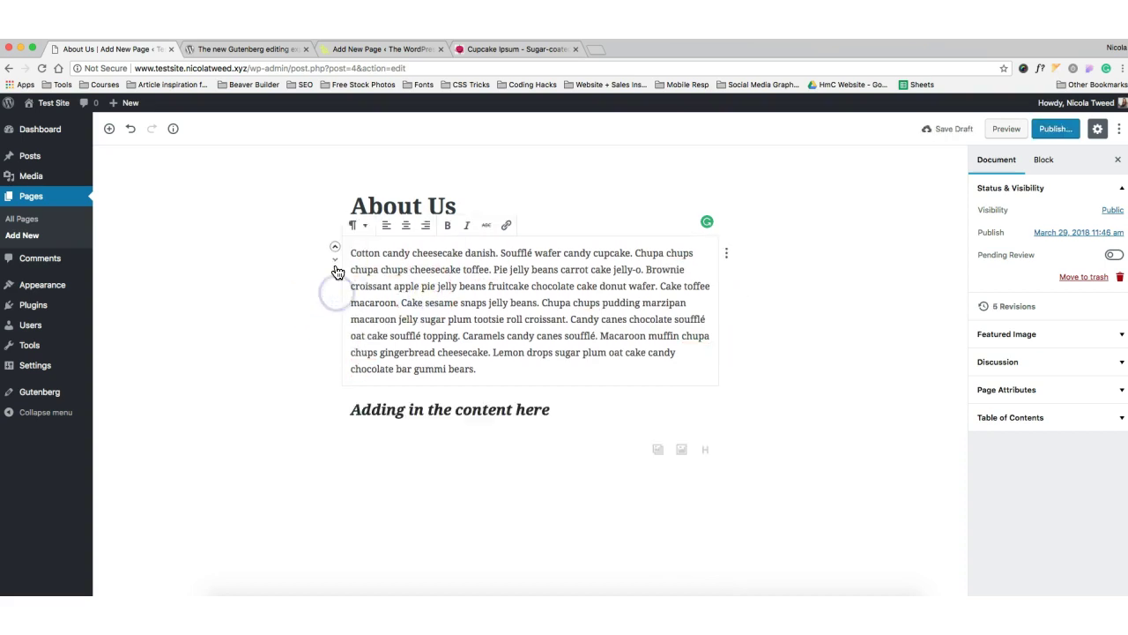
click(335, 262)
click(336, 300)
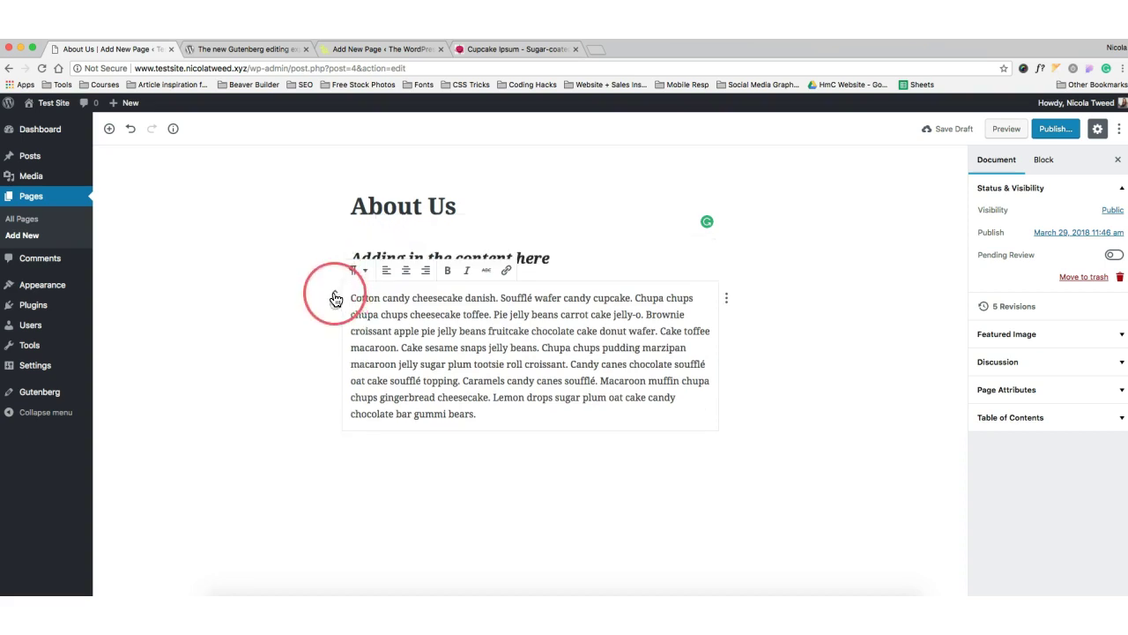
click(335, 297)
click(336, 261)
click(757, 430)
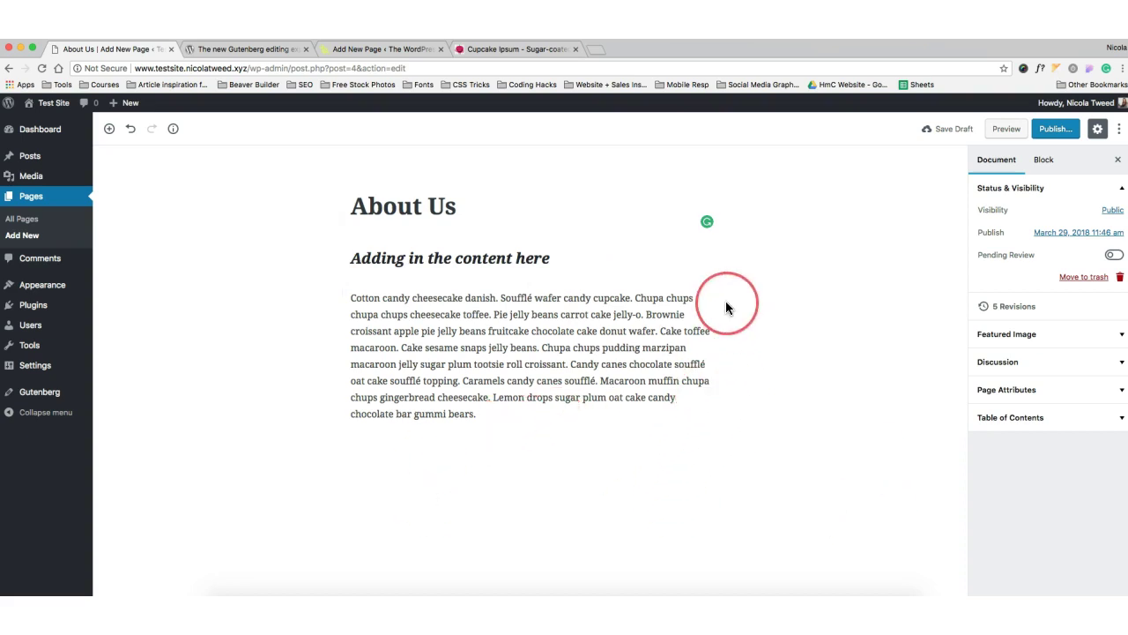
Check the block and document settings, then add a new empty block after the paragraph
click(1036, 171)
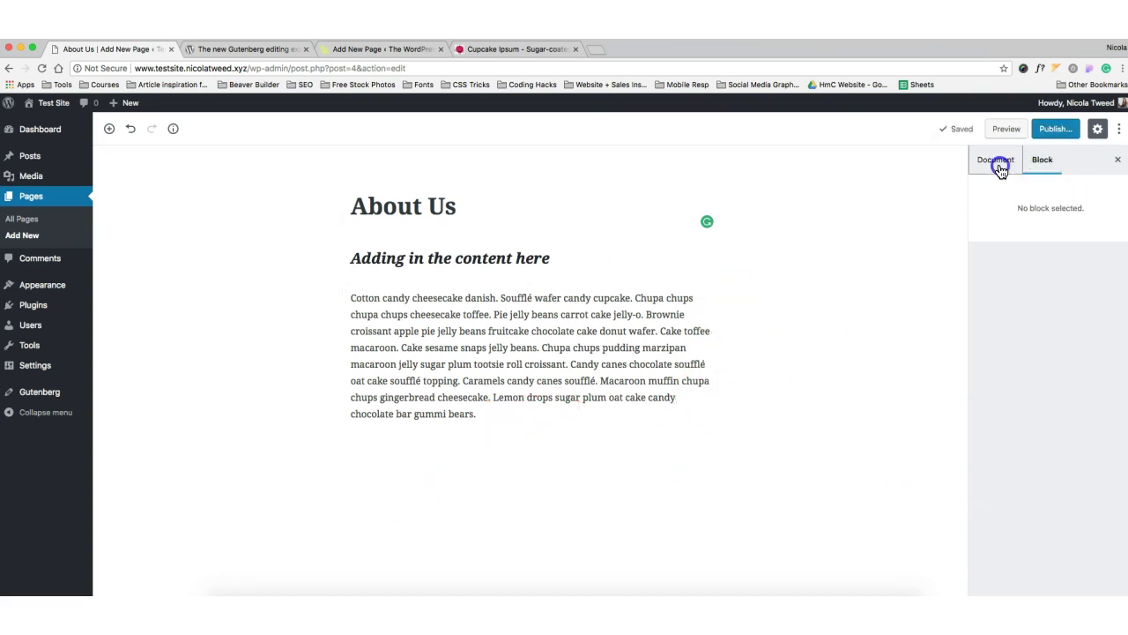
click(998, 167)
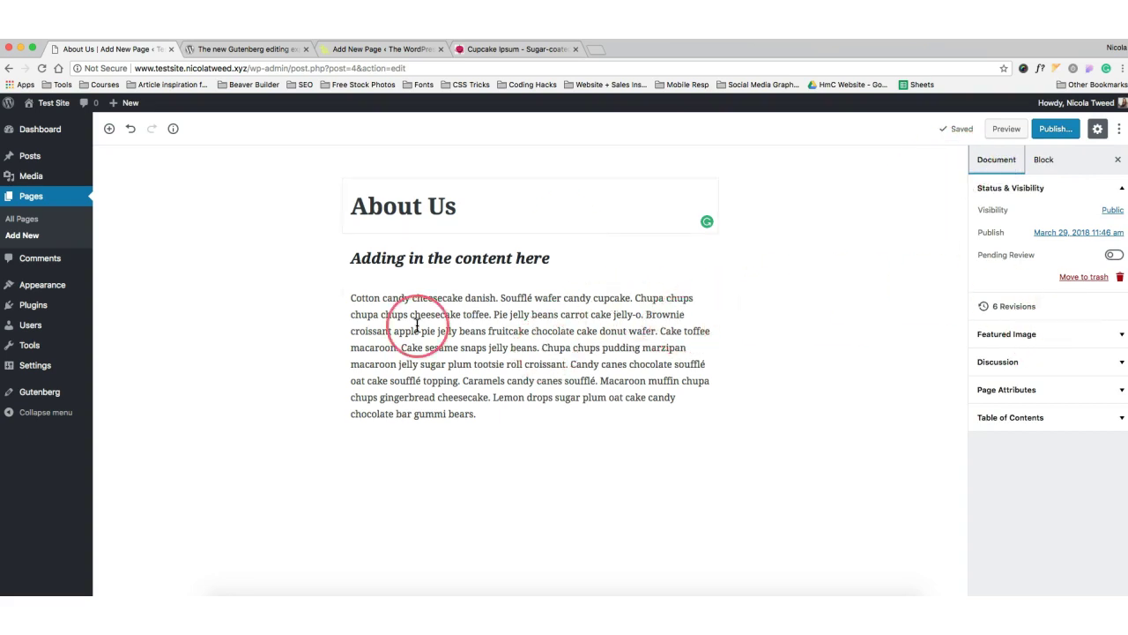
click(722, 303)
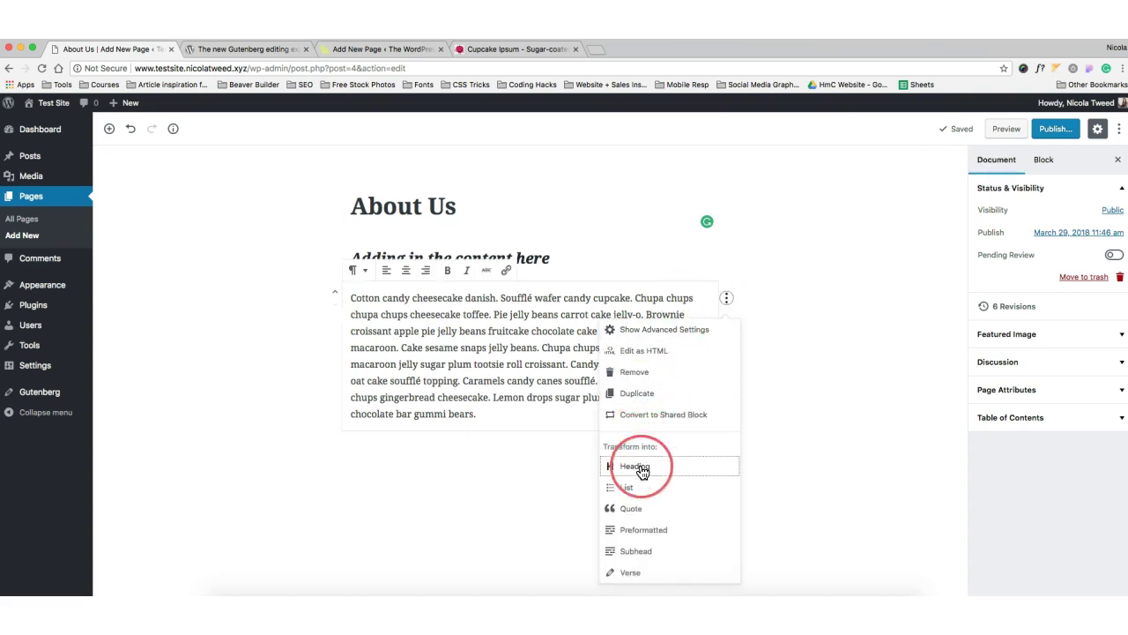
click(480, 414)
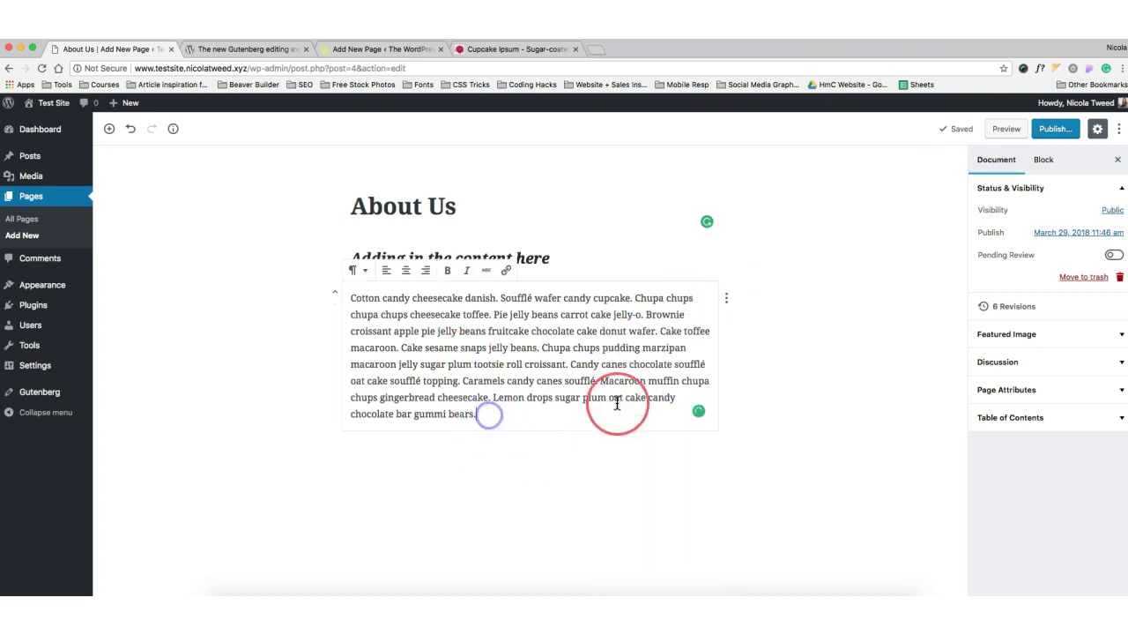
key(Return)
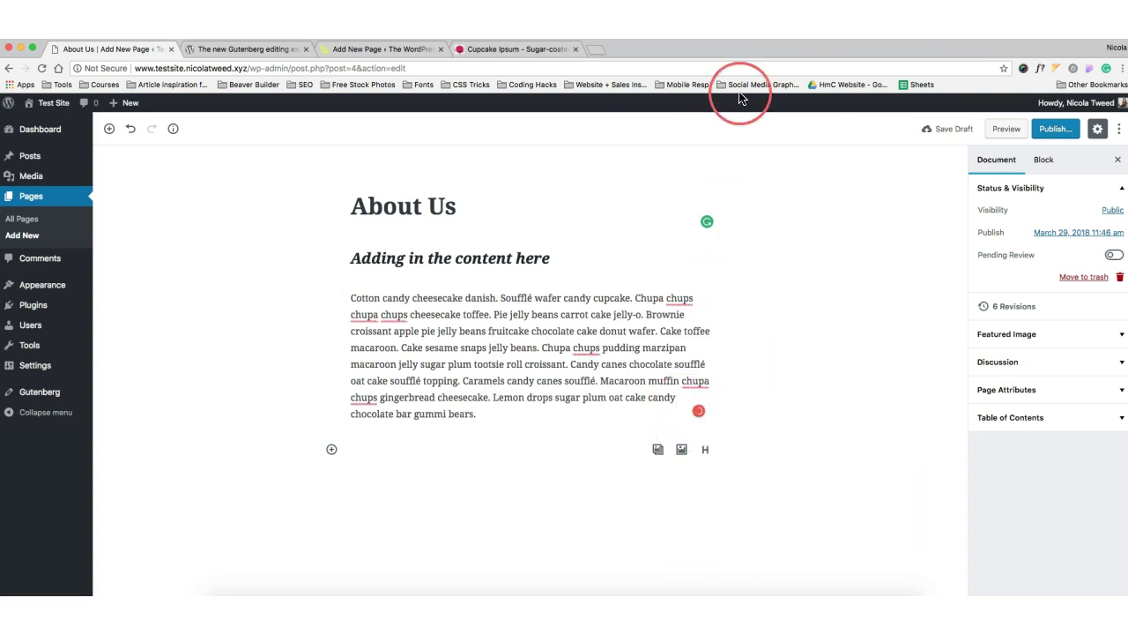
Insert an Image block and upload the photo of someone typing at a desk
click(686, 454)
scroll(629, 479, down, 1)
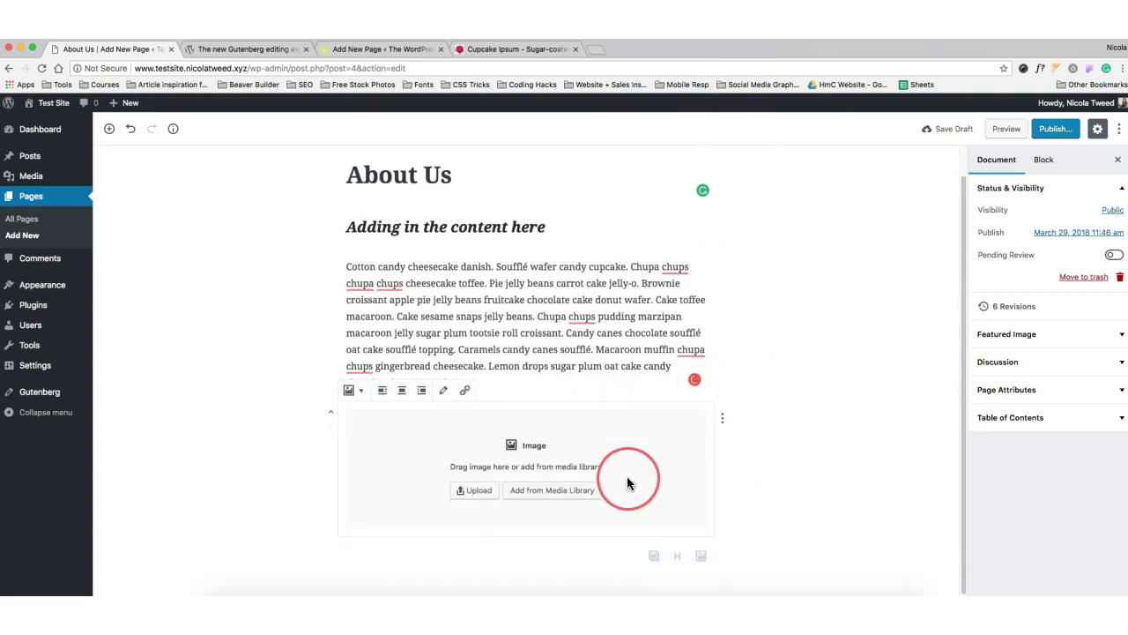
click(481, 491)
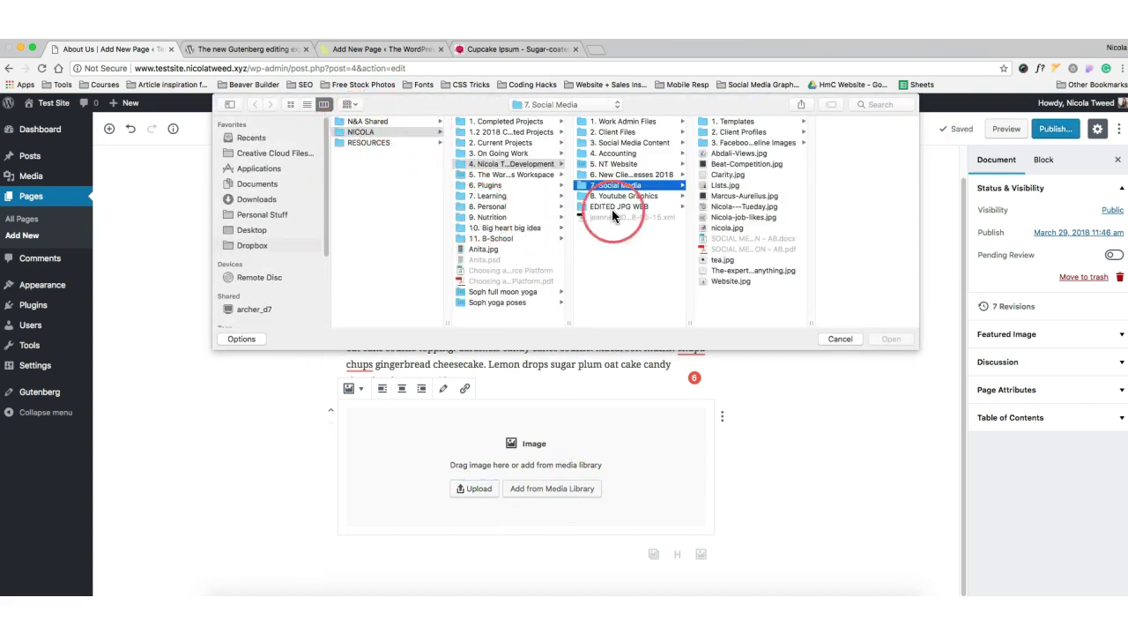
click(745, 208)
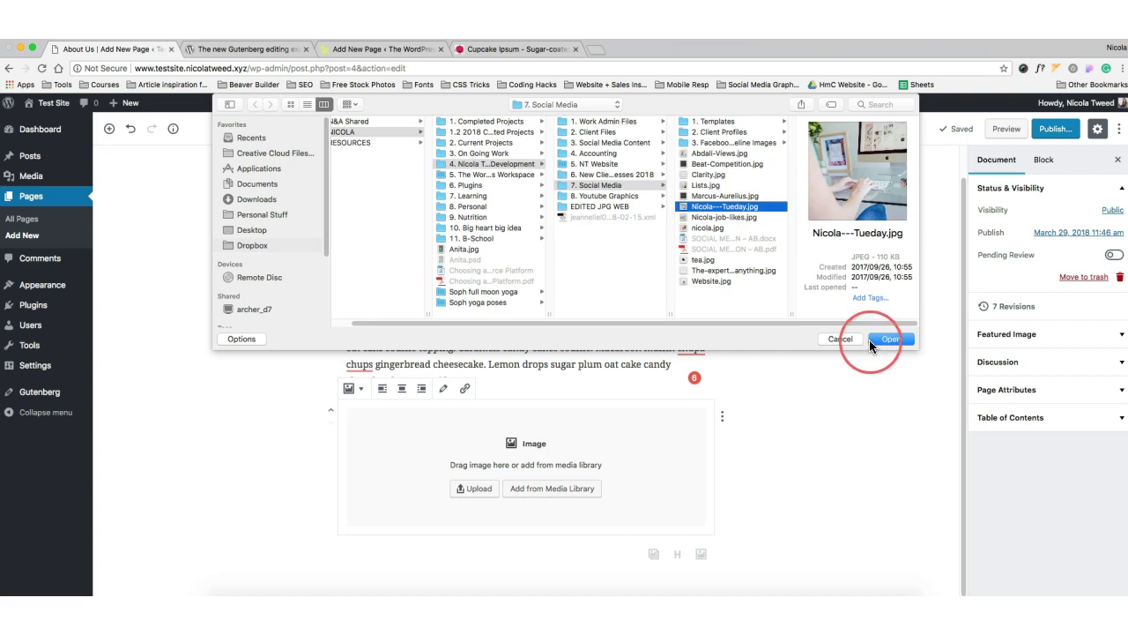
click(890, 338)
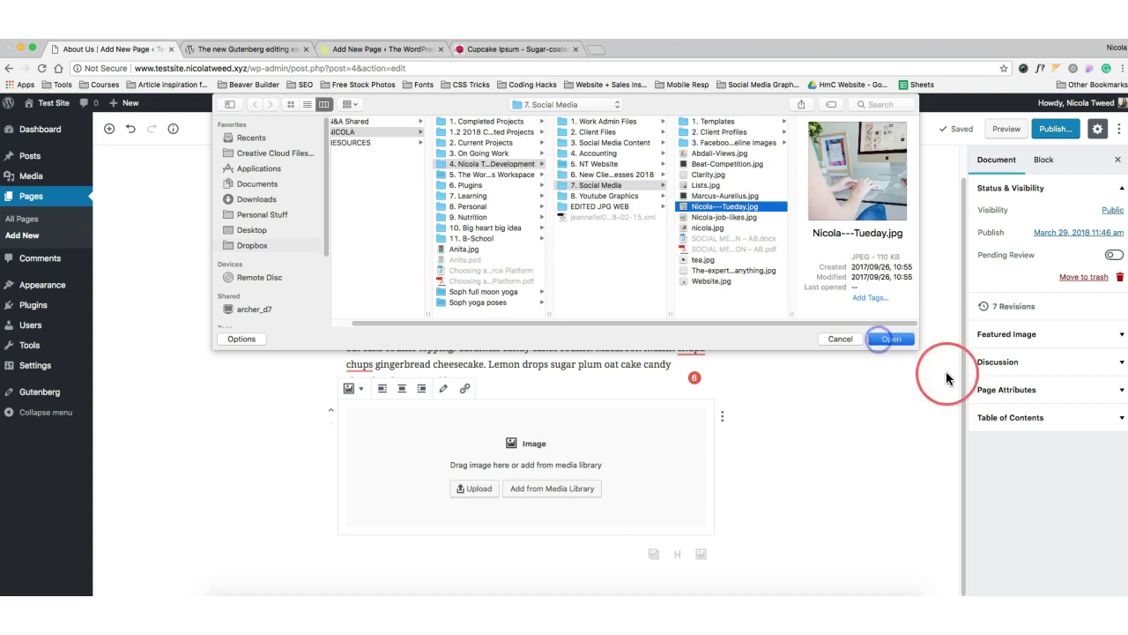
click(891, 339)
click(782, 415)
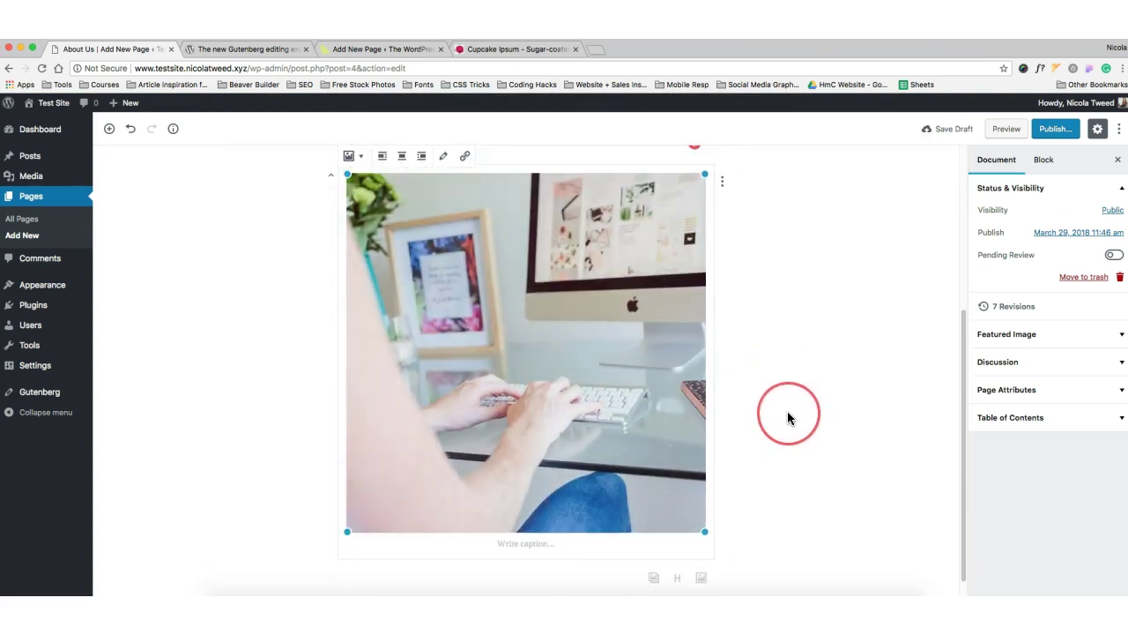
scroll(743, 383, down, 2)
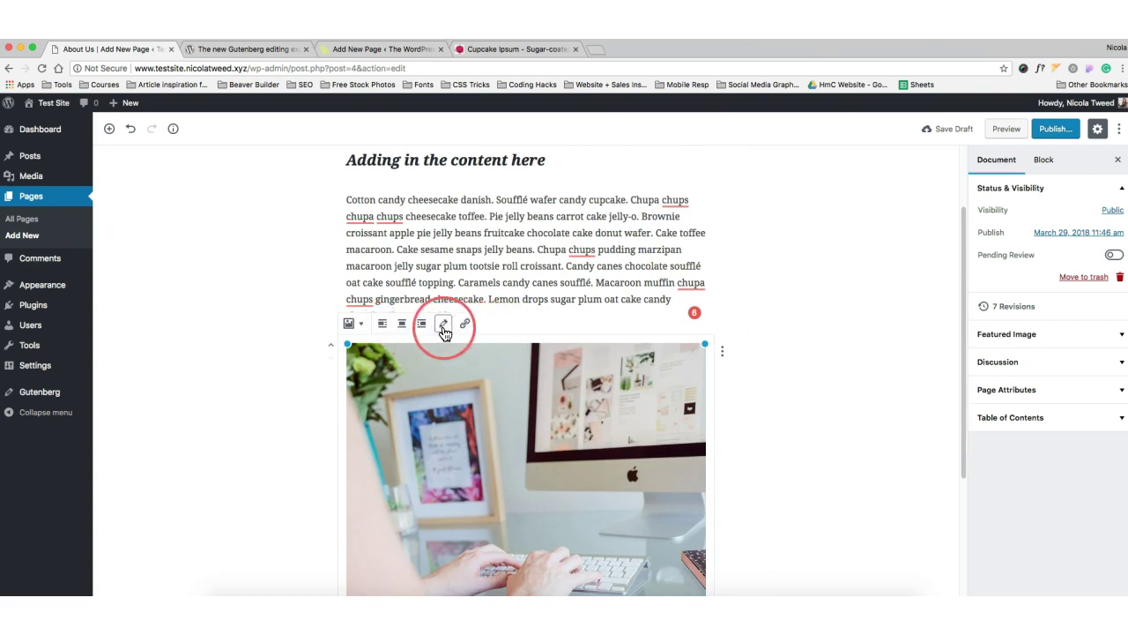
click(362, 324)
click(363, 325)
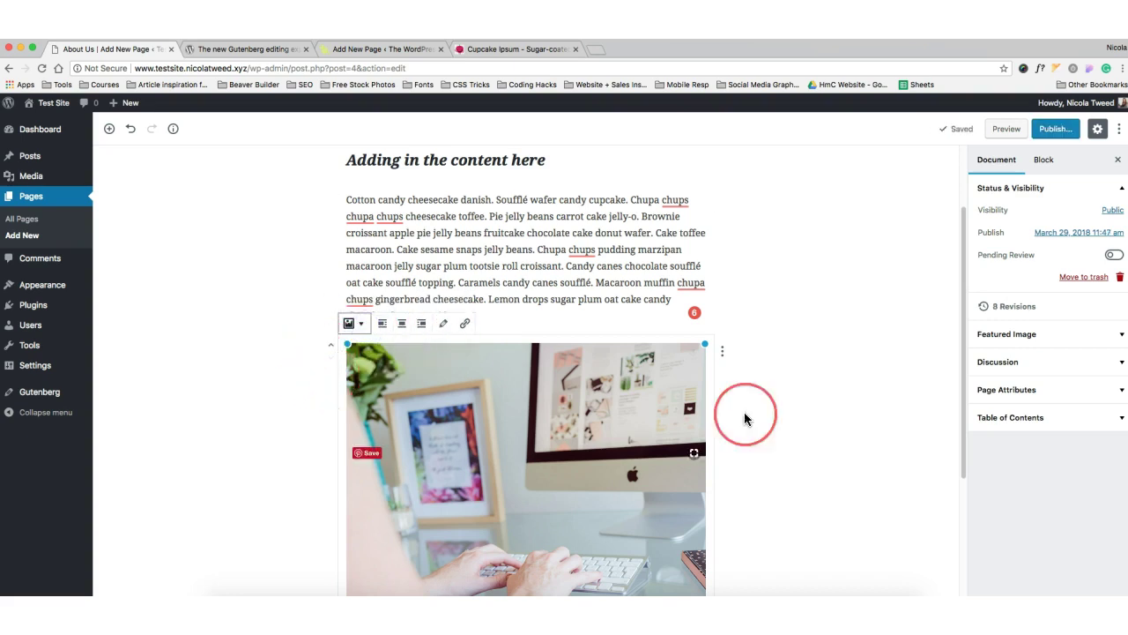
scroll(786, 423, down, 4)
scroll(799, 438, up, 5)
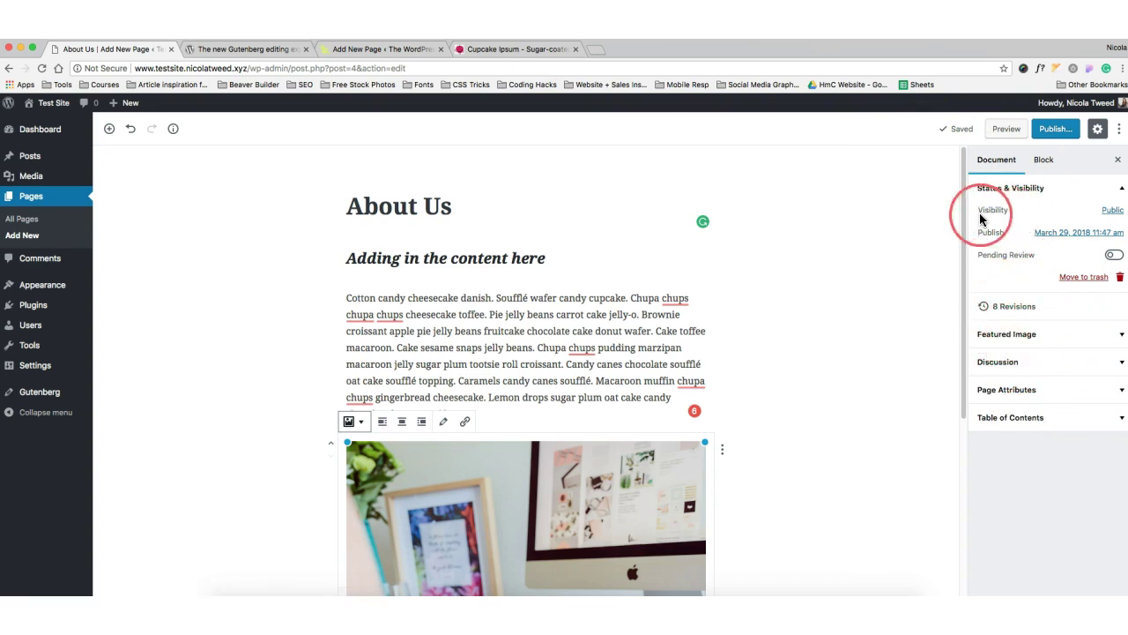
Highlight the page's visibility setting and compare with the classic editor tab
drag(978, 210, 1024, 214)
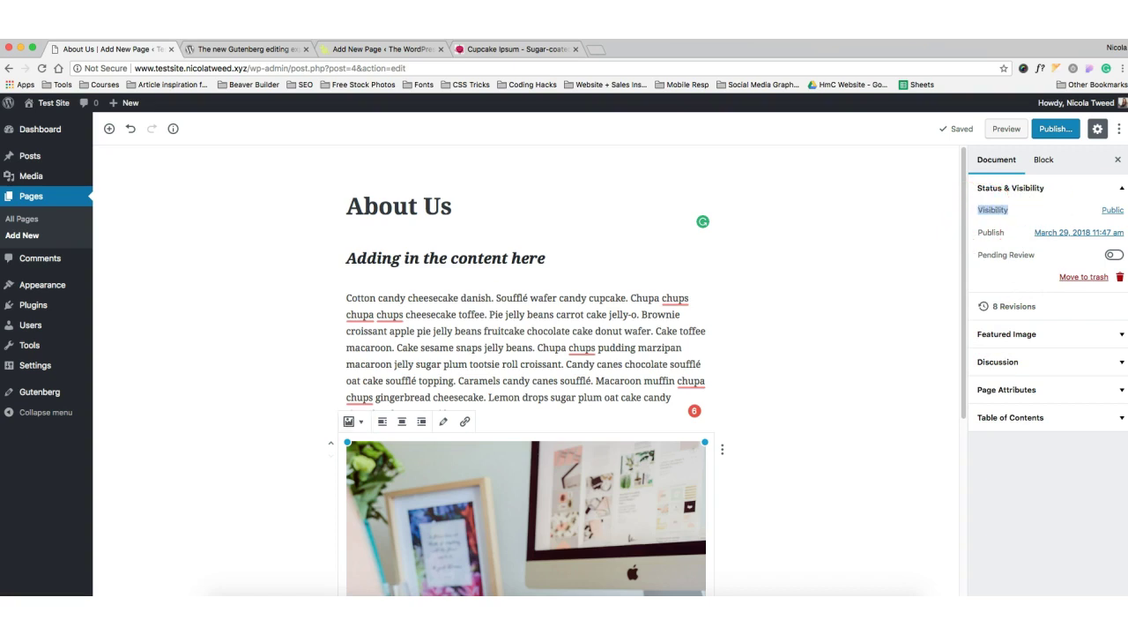
click(408, 52)
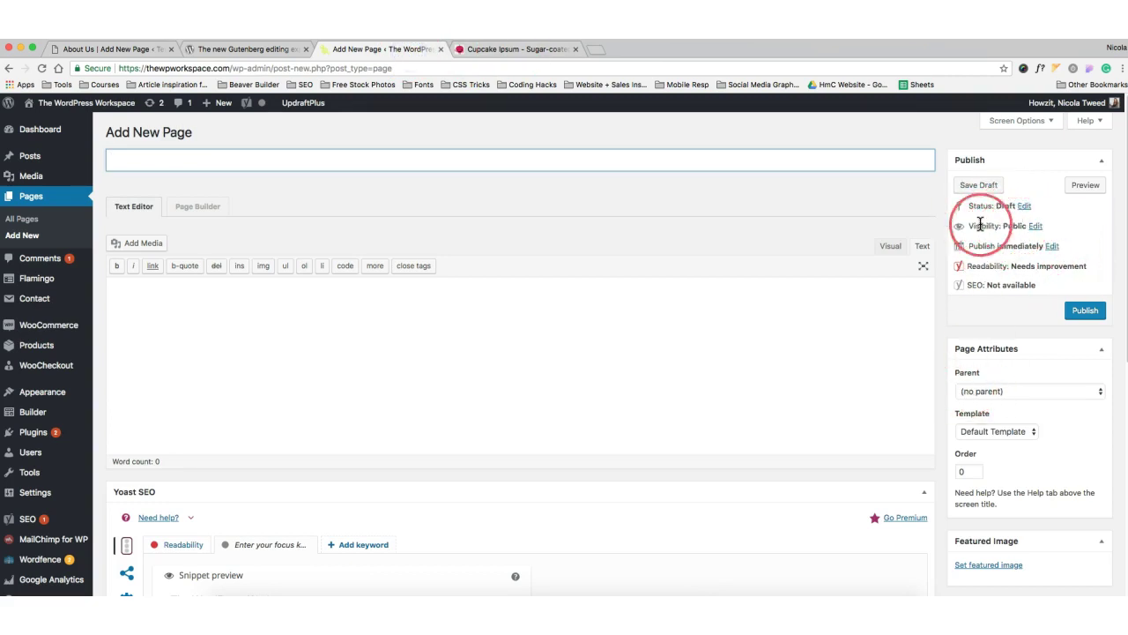
click(124, 49)
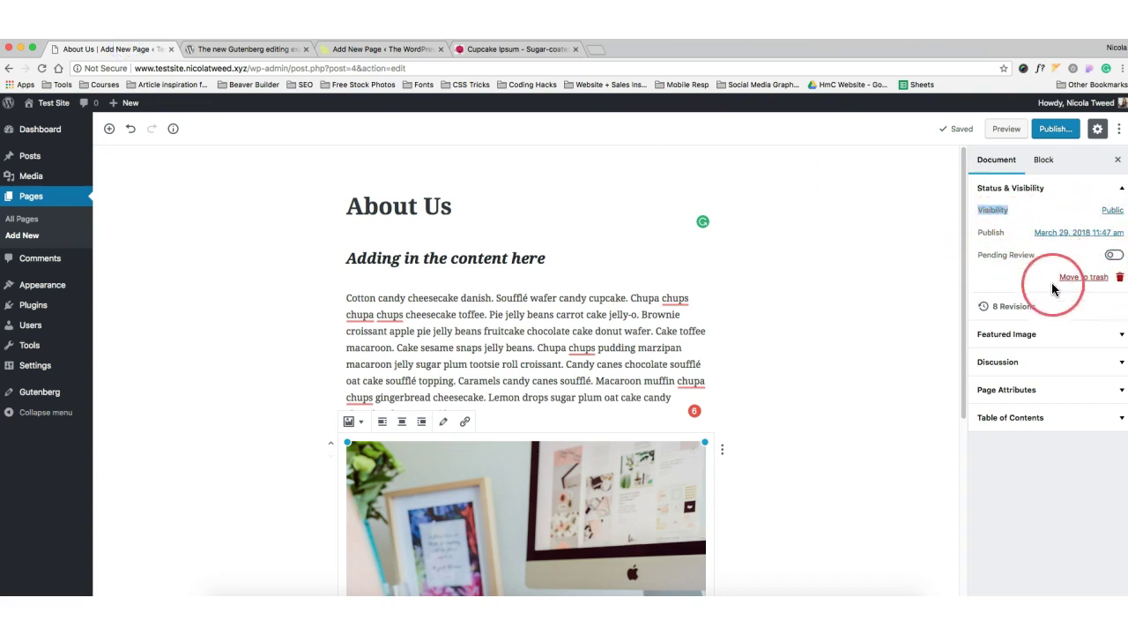
Expand Featured Image, and briefly toggle the Discussion, Page Attributes and heading outline panels
click(1086, 335)
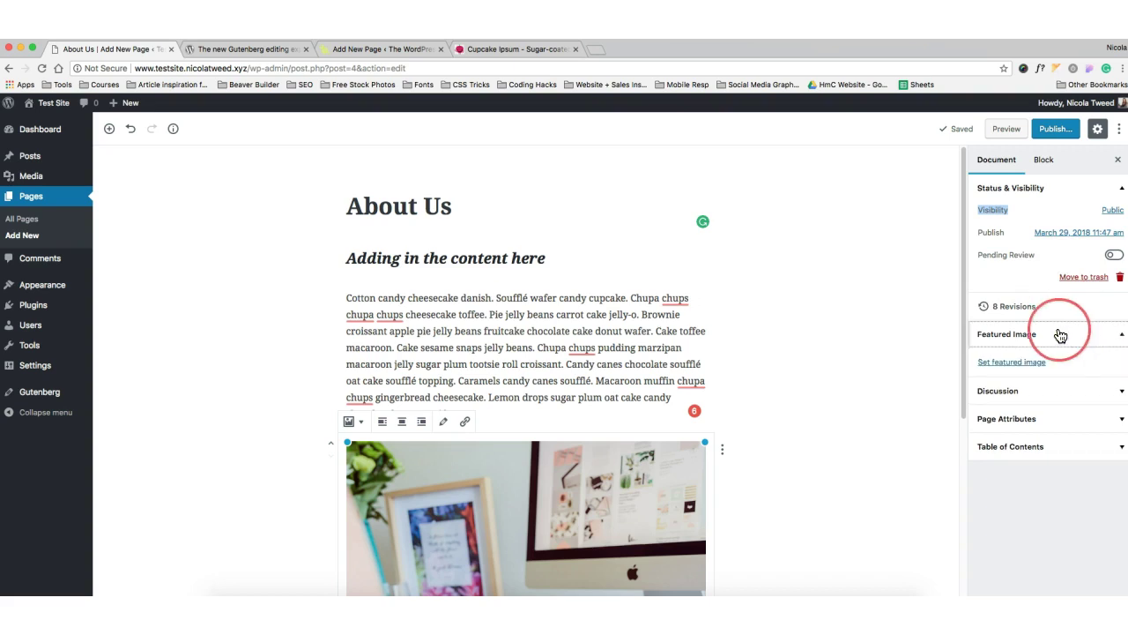
click(1035, 392)
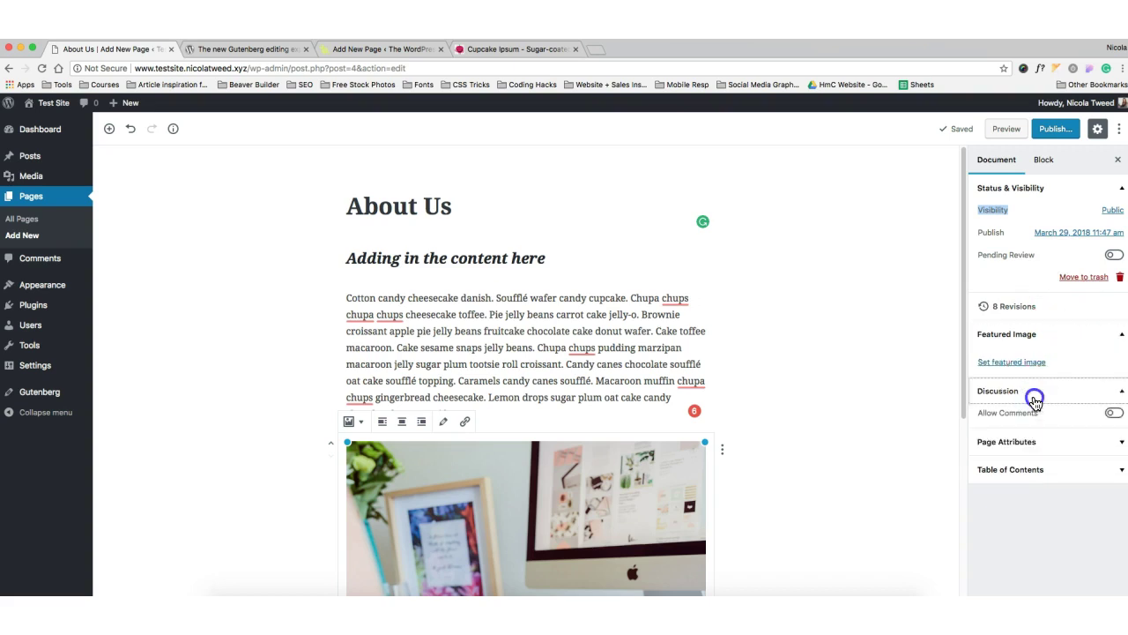
click(1035, 392)
click(1047, 419)
click(1053, 420)
click(1062, 449)
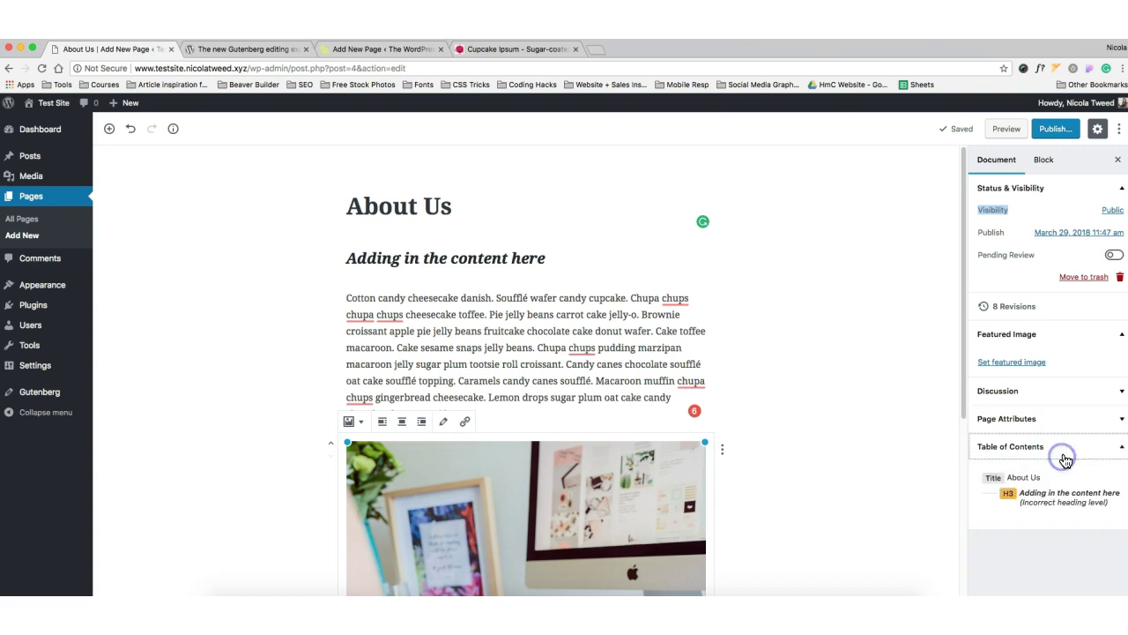
click(1064, 455)
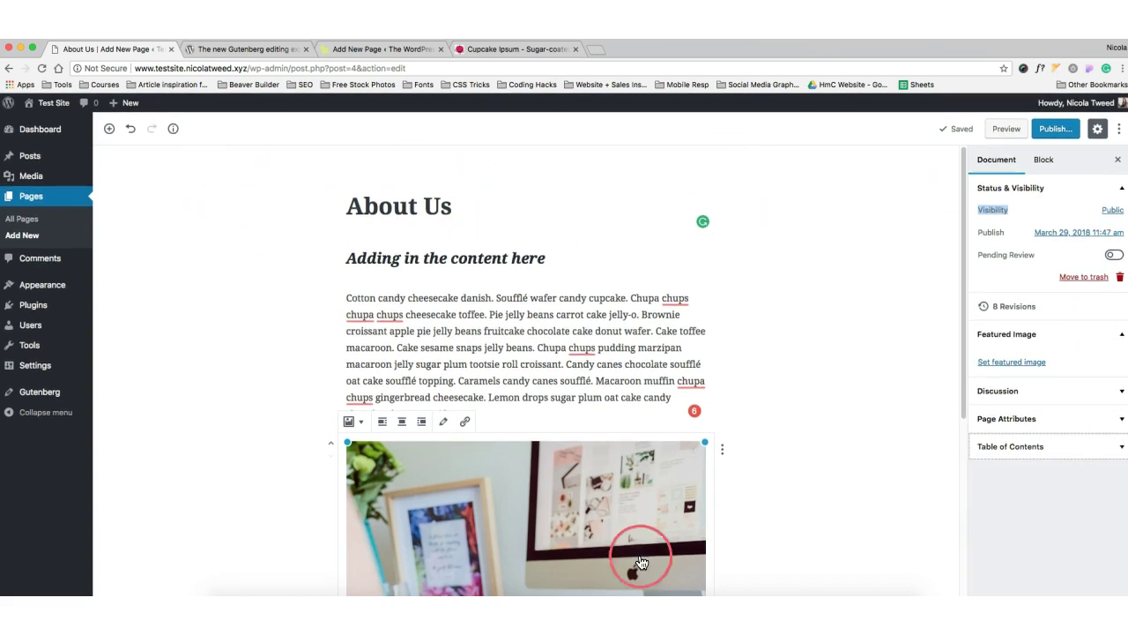
Resize the desk photo and add an empty image block below it
scroll(771, 556, down, 5)
click(667, 524)
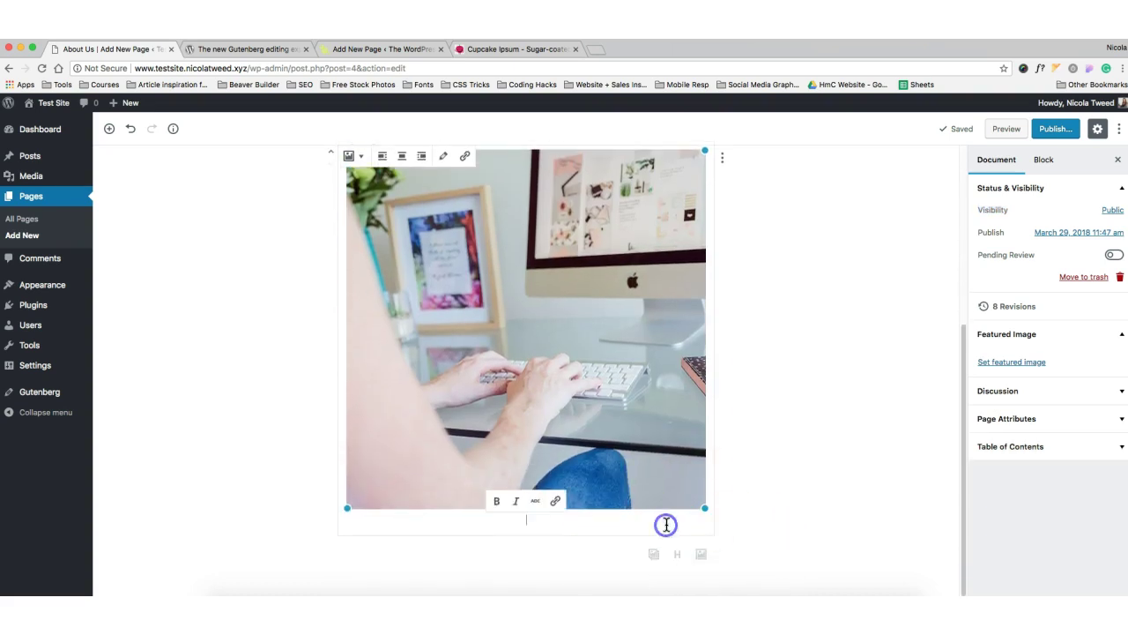
drag(697, 519, 702, 553)
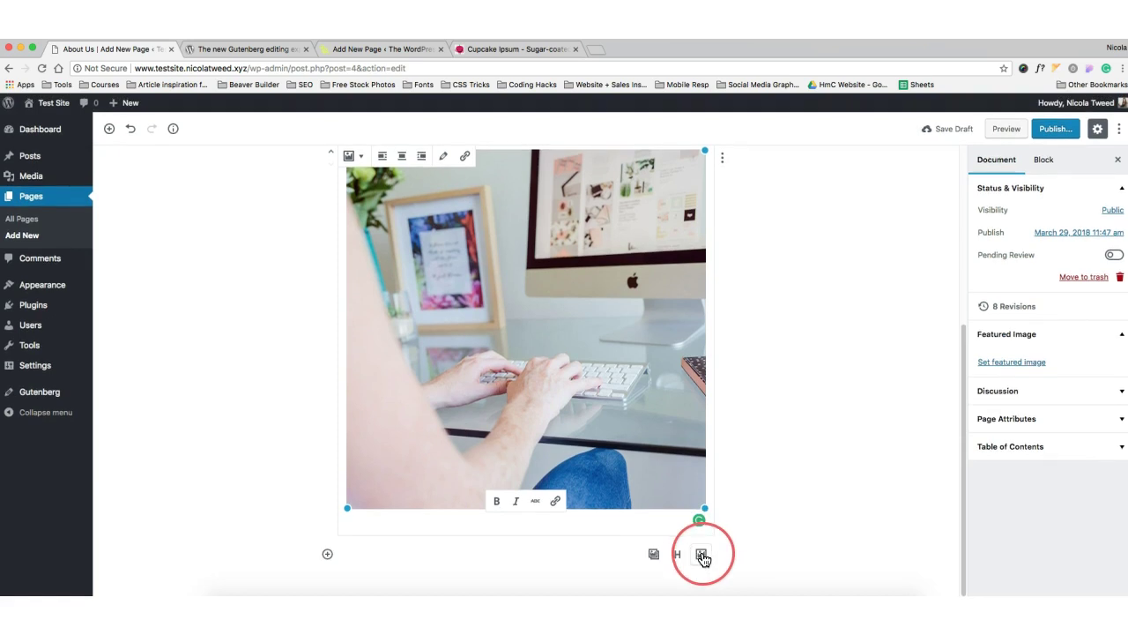
click(701, 555)
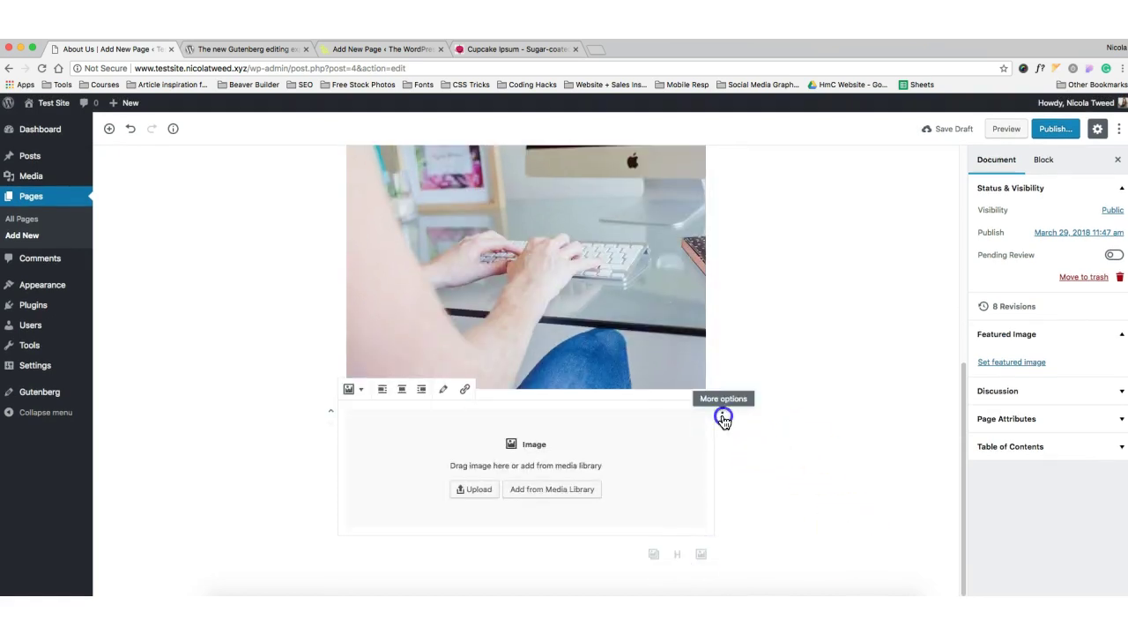
Convert the empty image block into a shared block and save it
click(722, 417)
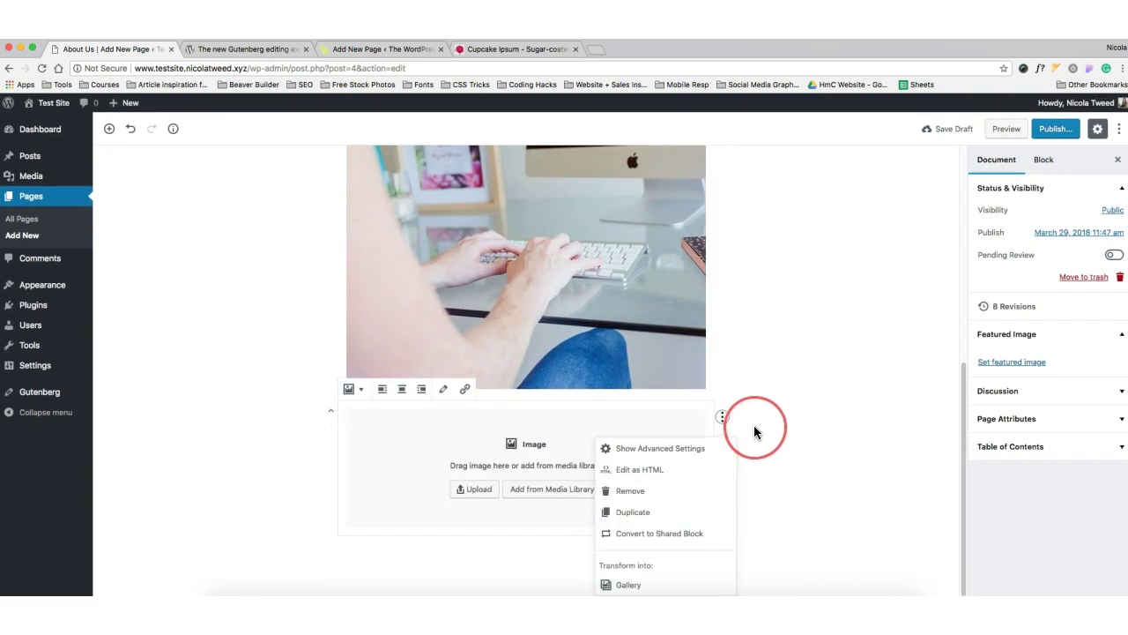
click(659, 533)
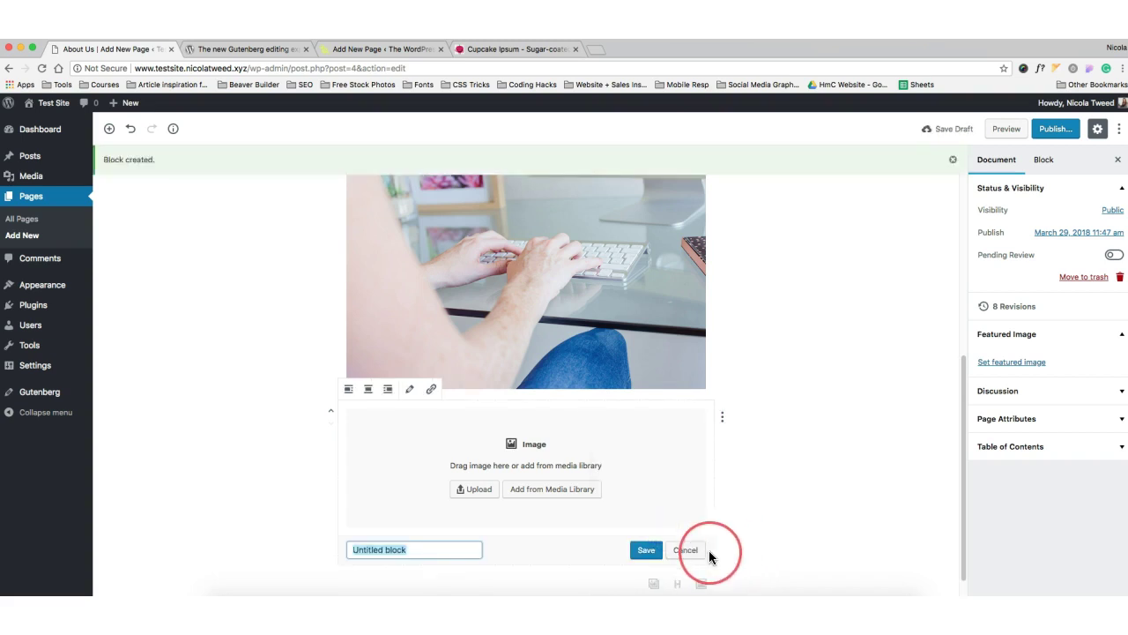
click(705, 550)
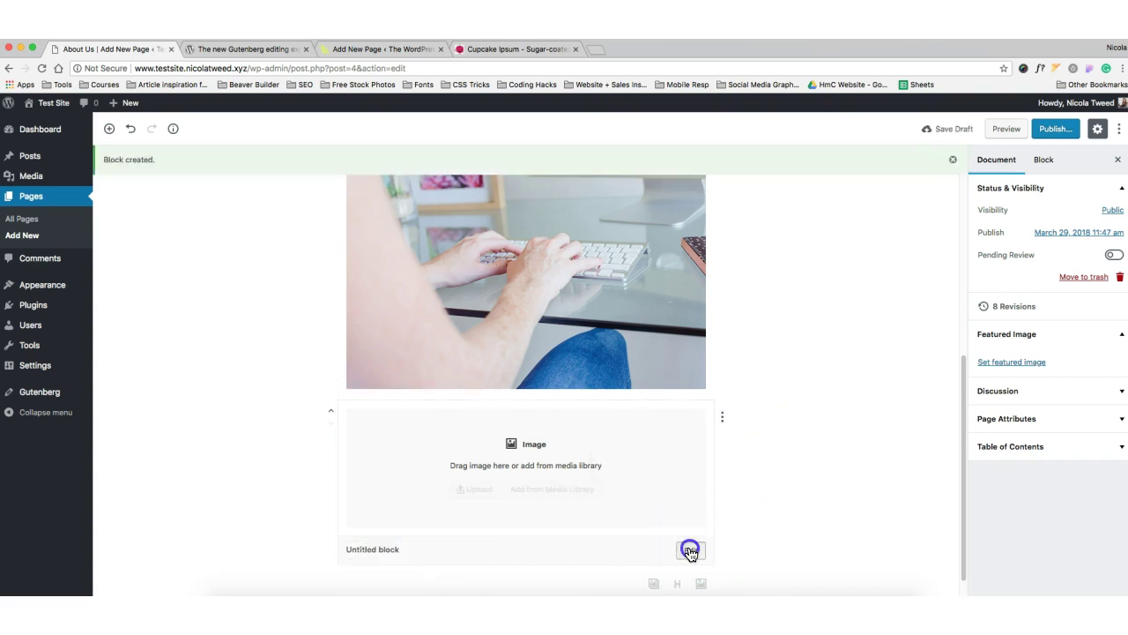
click(690, 550)
click(683, 548)
Delete the shared block, confirm with OK, and select the photo
click(723, 418)
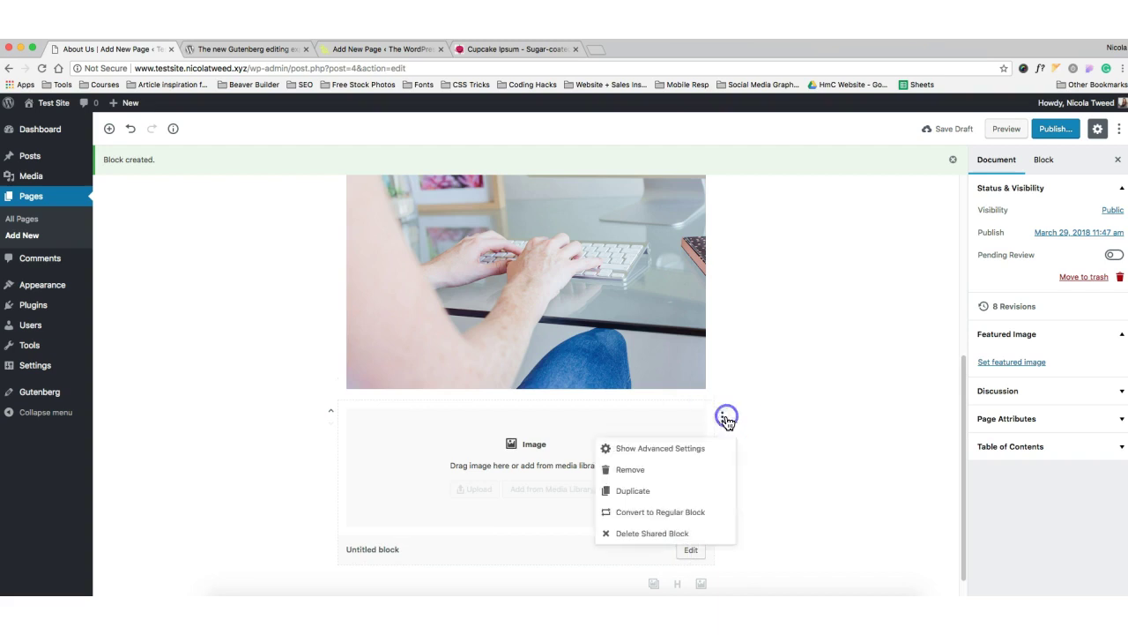
click(673, 532)
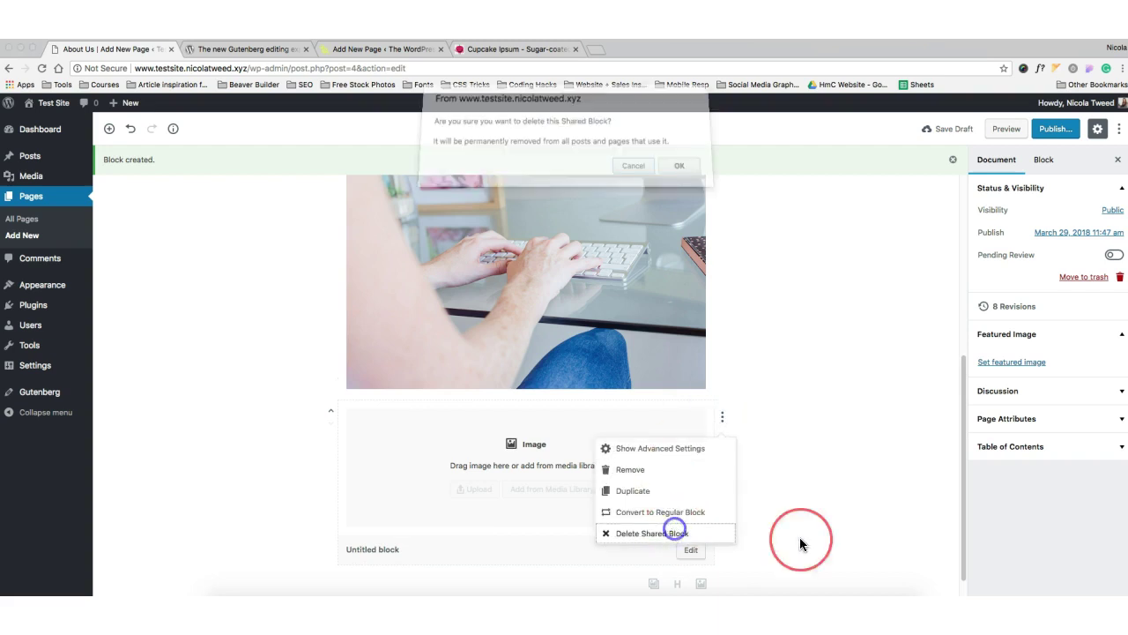
click(689, 173)
click(1043, 160)
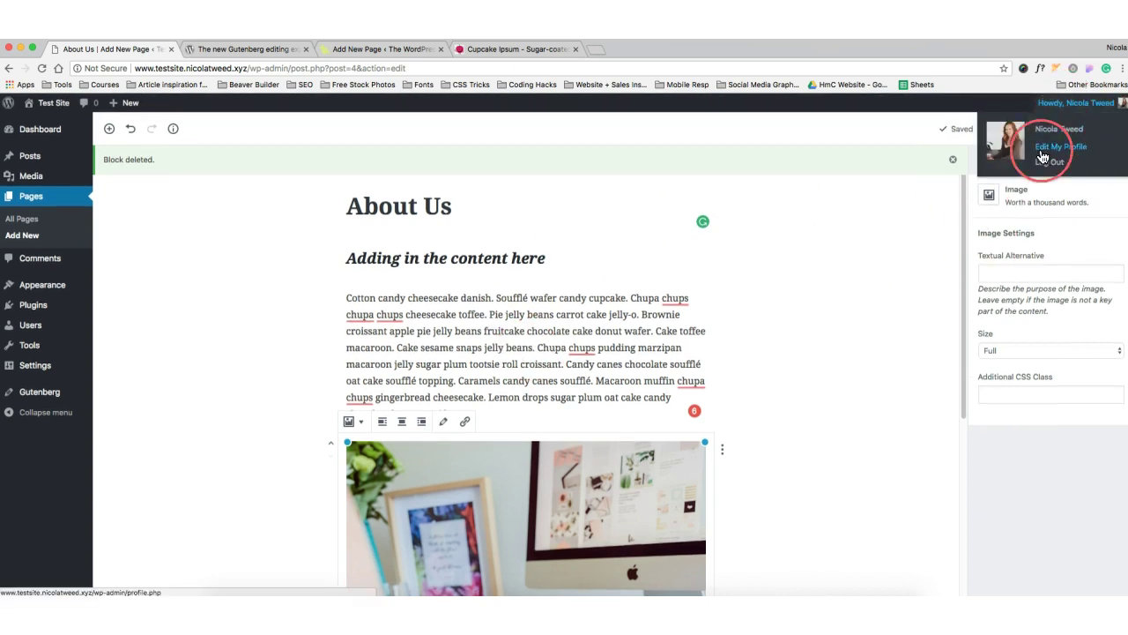
Preview the About Us page's heading, filler paragraph and desk photo on the live theme, then return to the editor
click(999, 131)
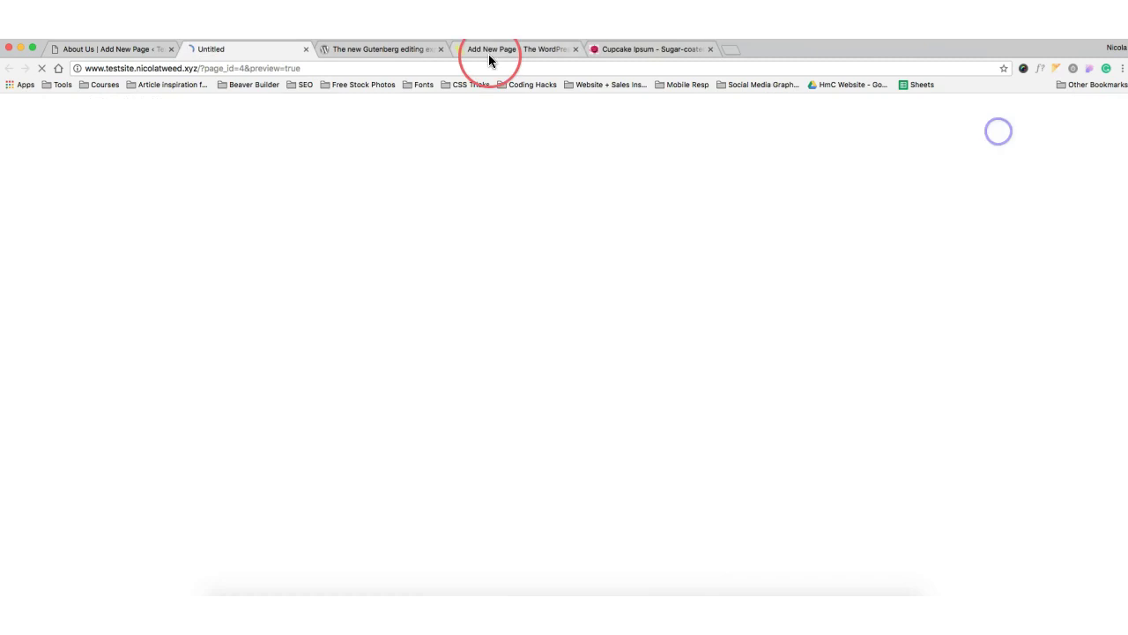
scroll(1034, 388, down, 1)
scroll(1035, 388, down, 2)
scroll(1036, 388, down, 8)
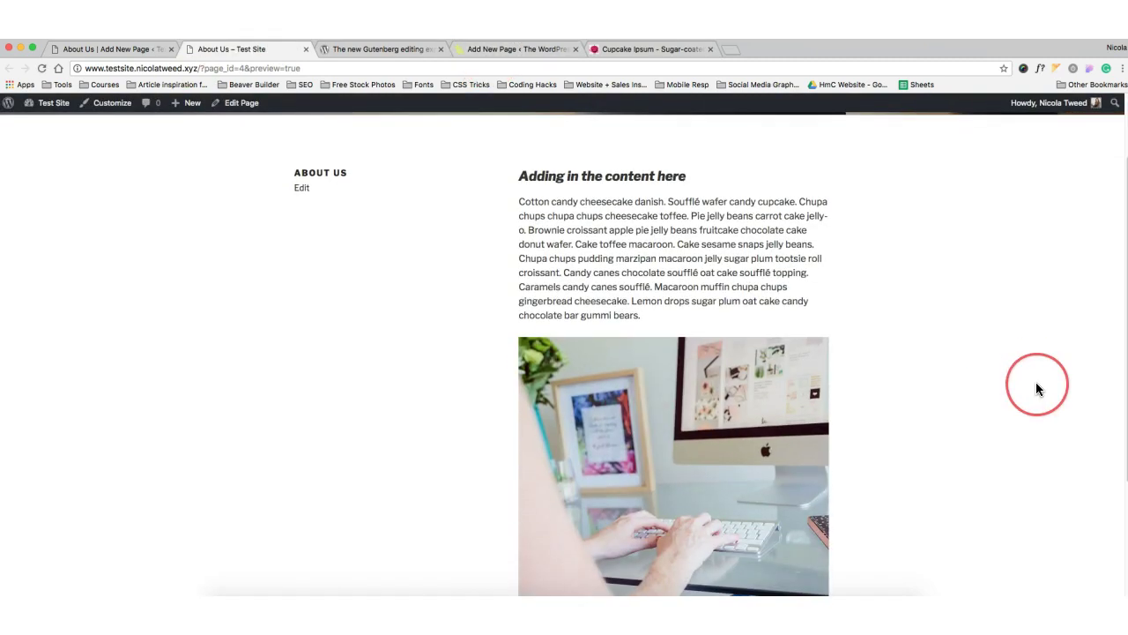
scroll(1037, 384, up, 10)
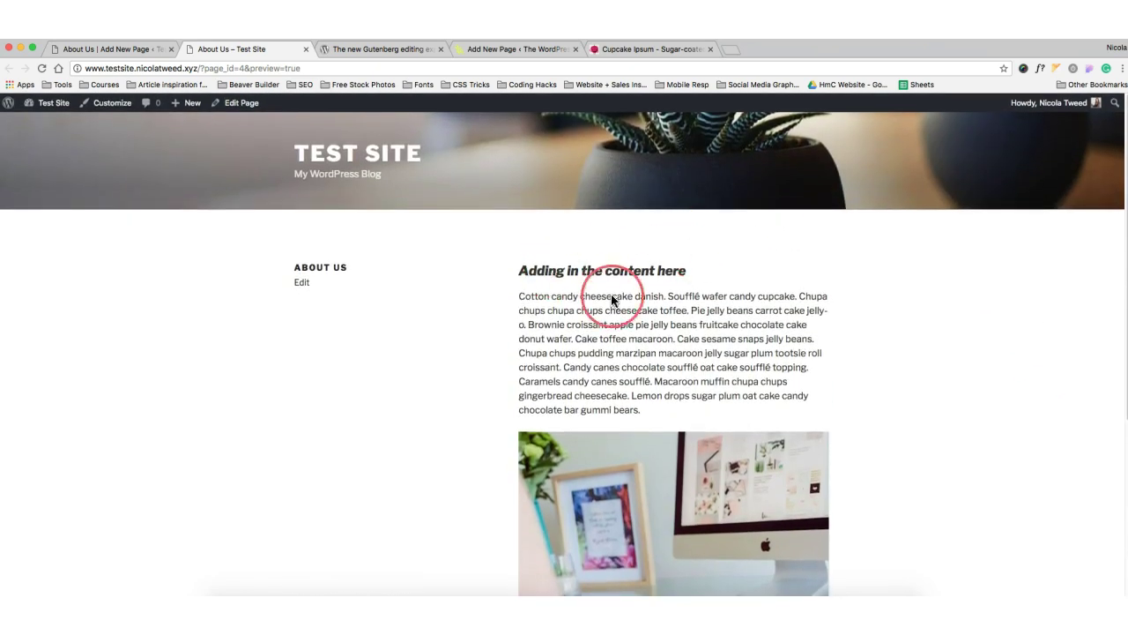
scroll(953, 419, down, 7)
scroll(954, 415, up, 8)
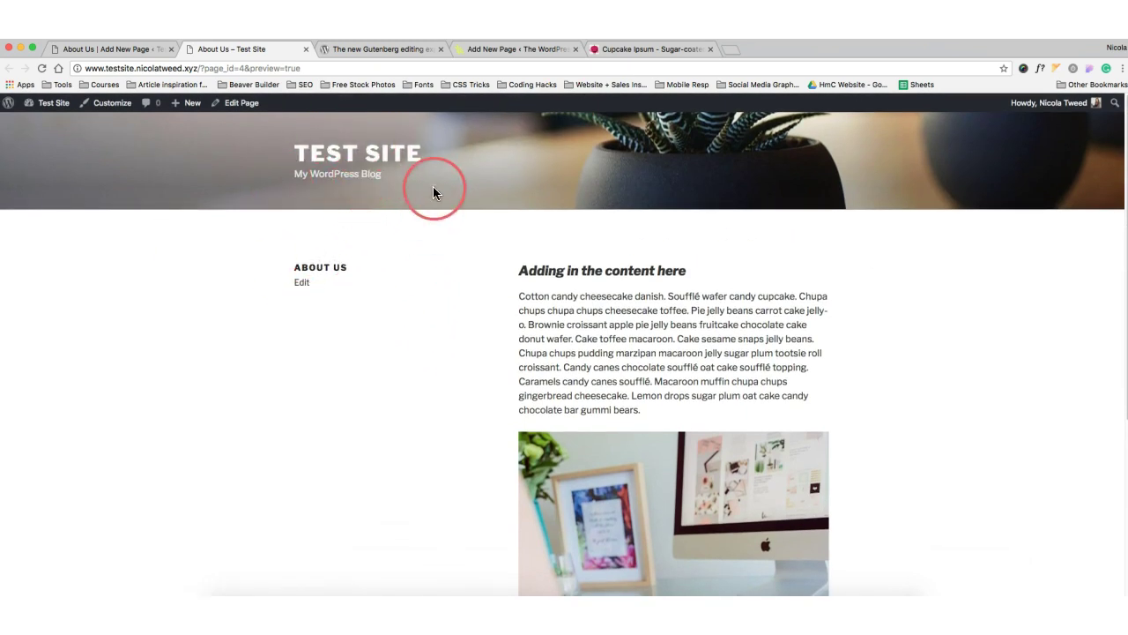
scroll(438, 302, down, 2)
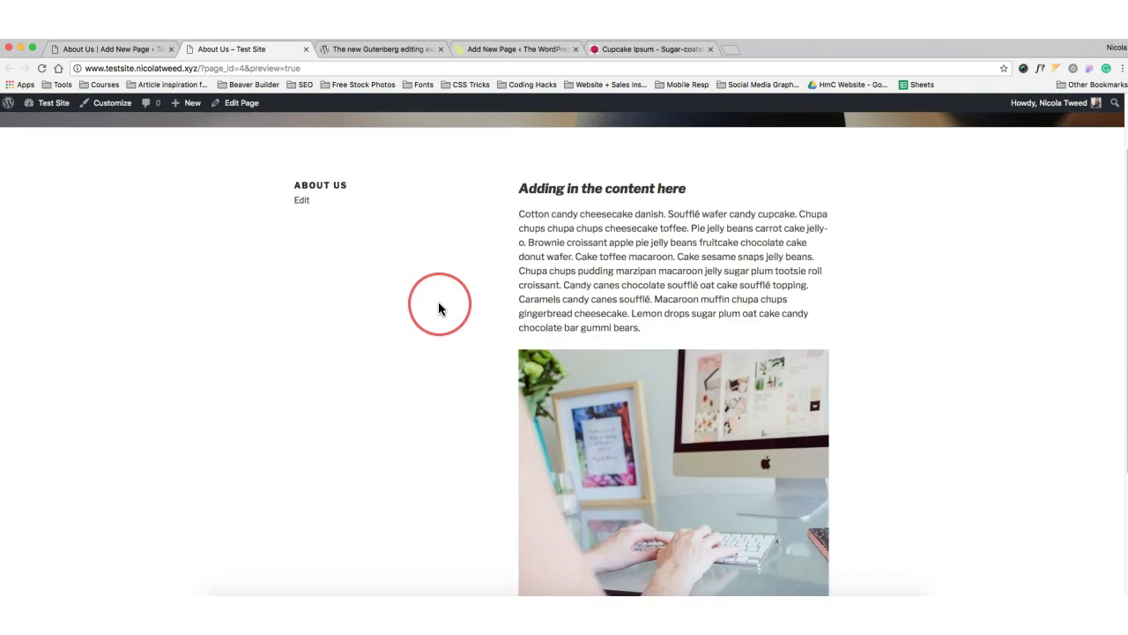
scroll(438, 303, down, 3)
scroll(437, 304, up, 5)
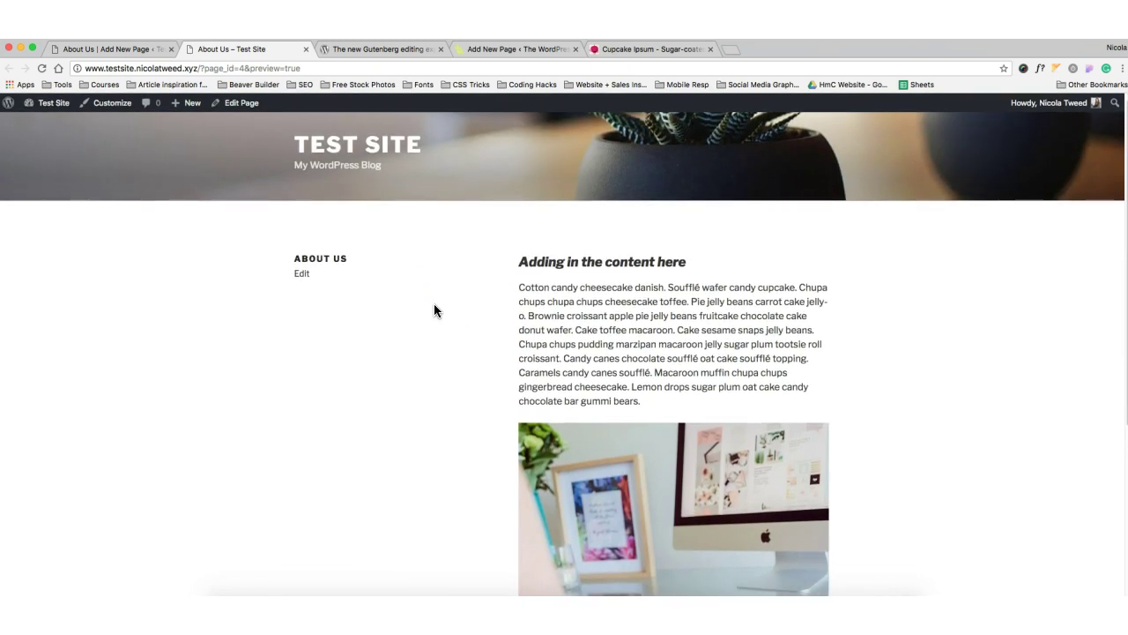
click(115, 49)
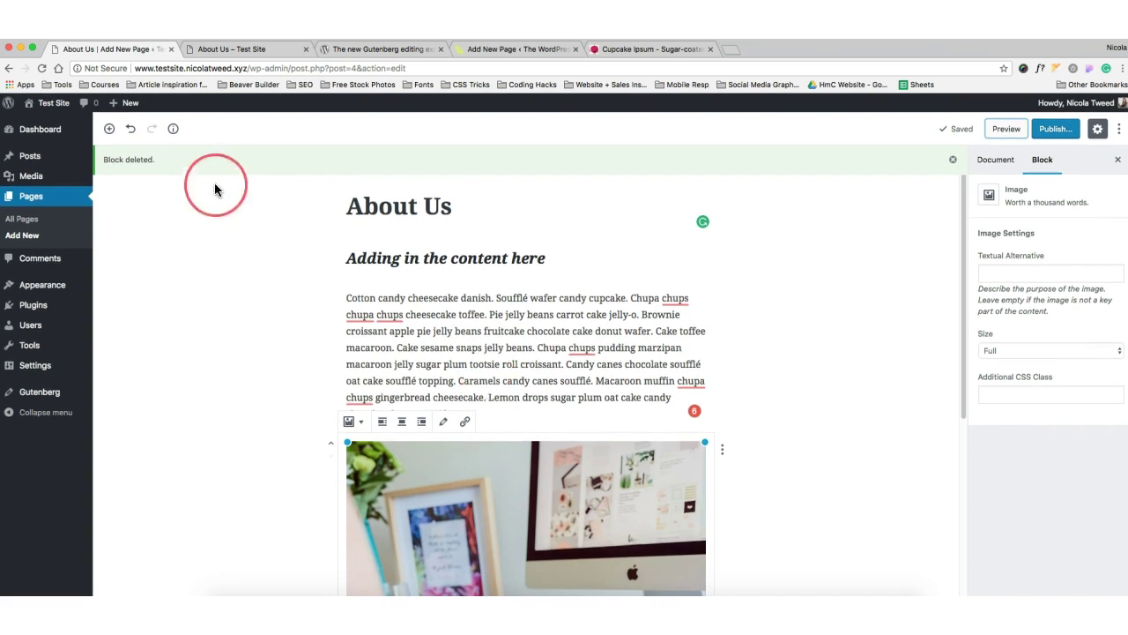
click(108, 131)
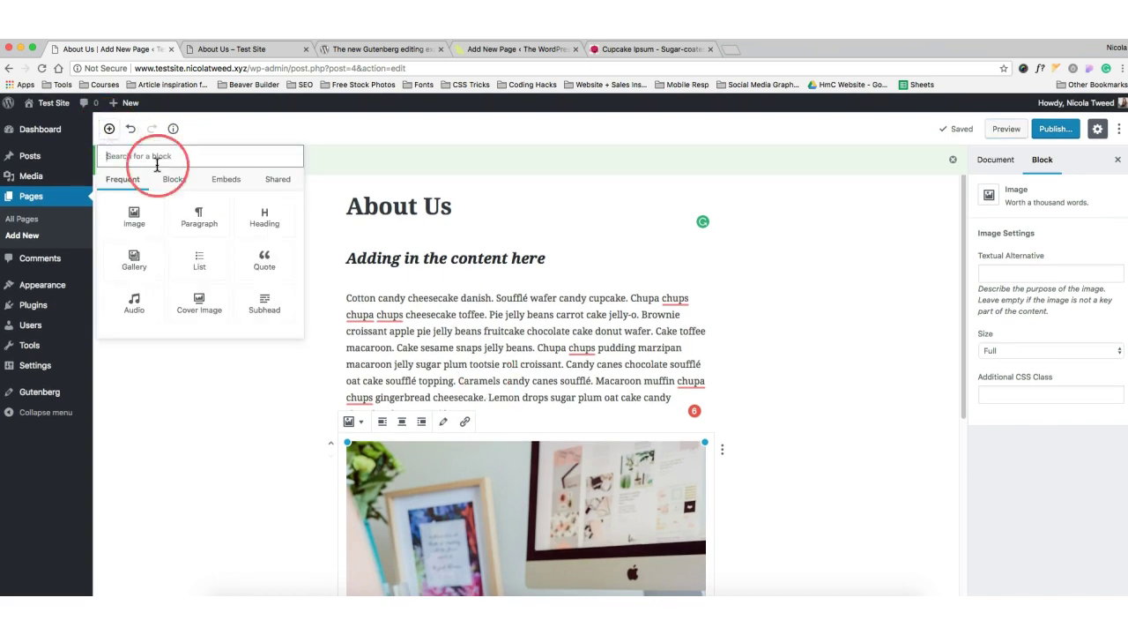
click(145, 216)
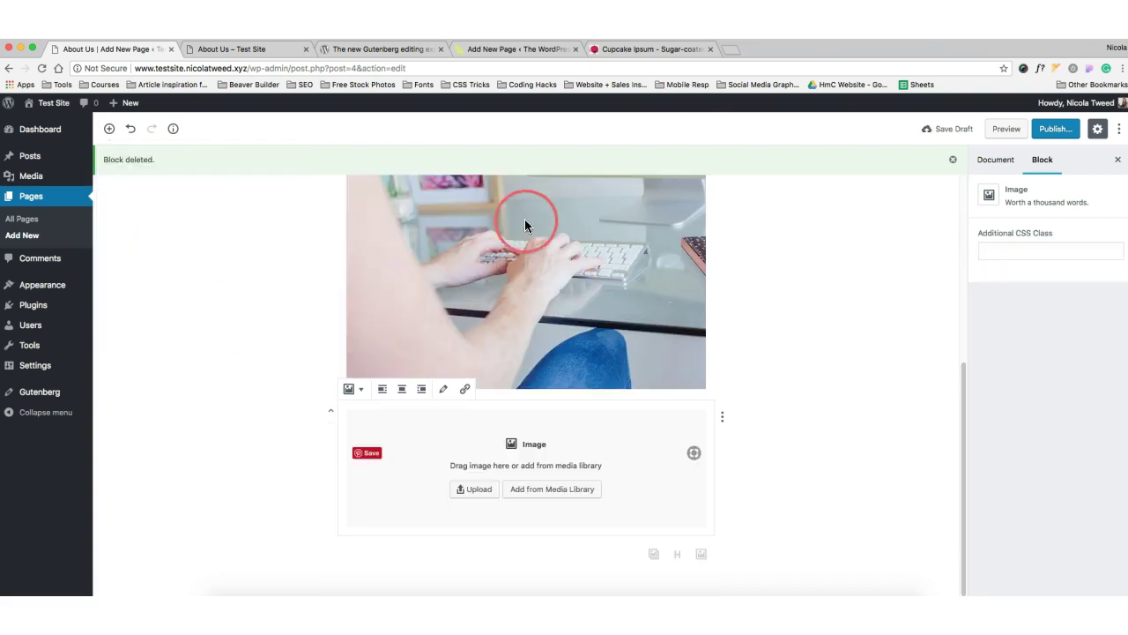
click(722, 420)
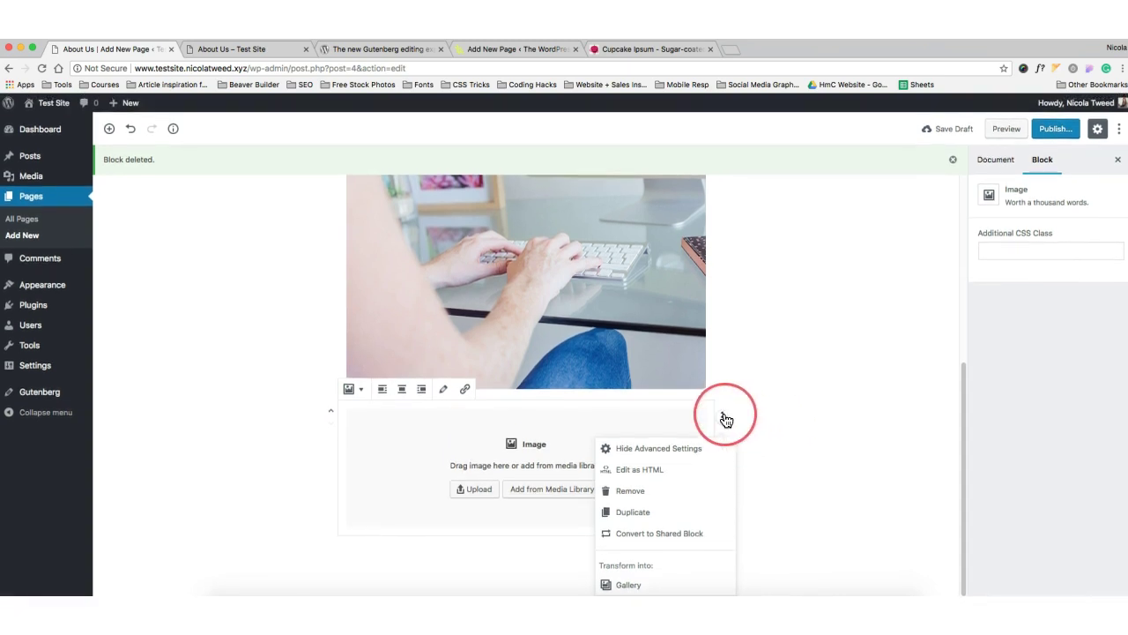
click(722, 423)
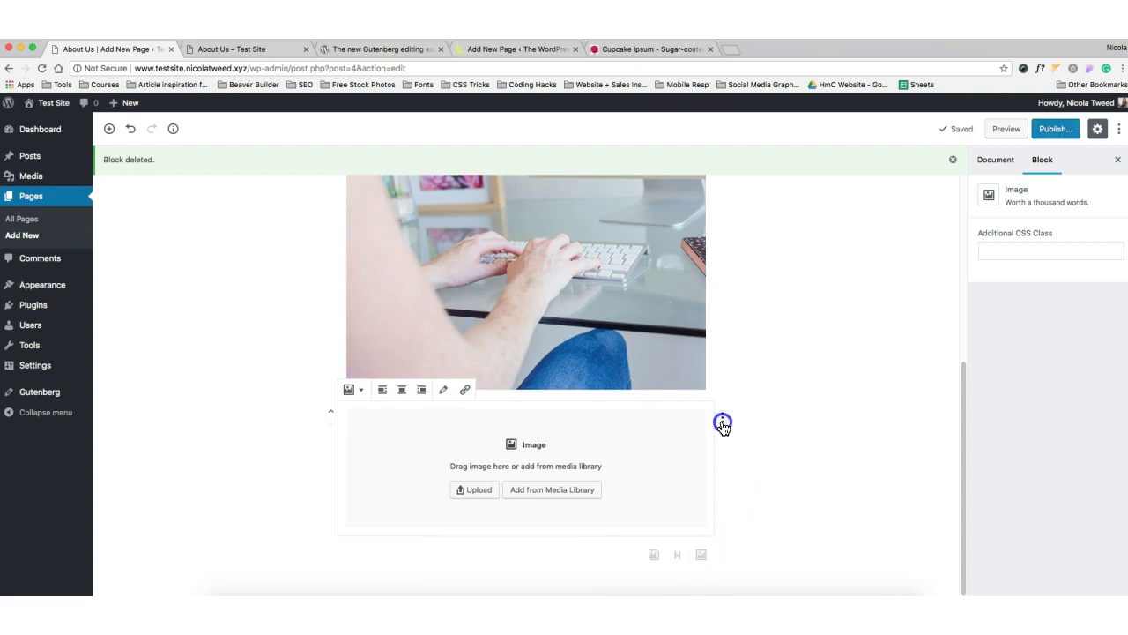
click(722, 417)
click(630, 490)
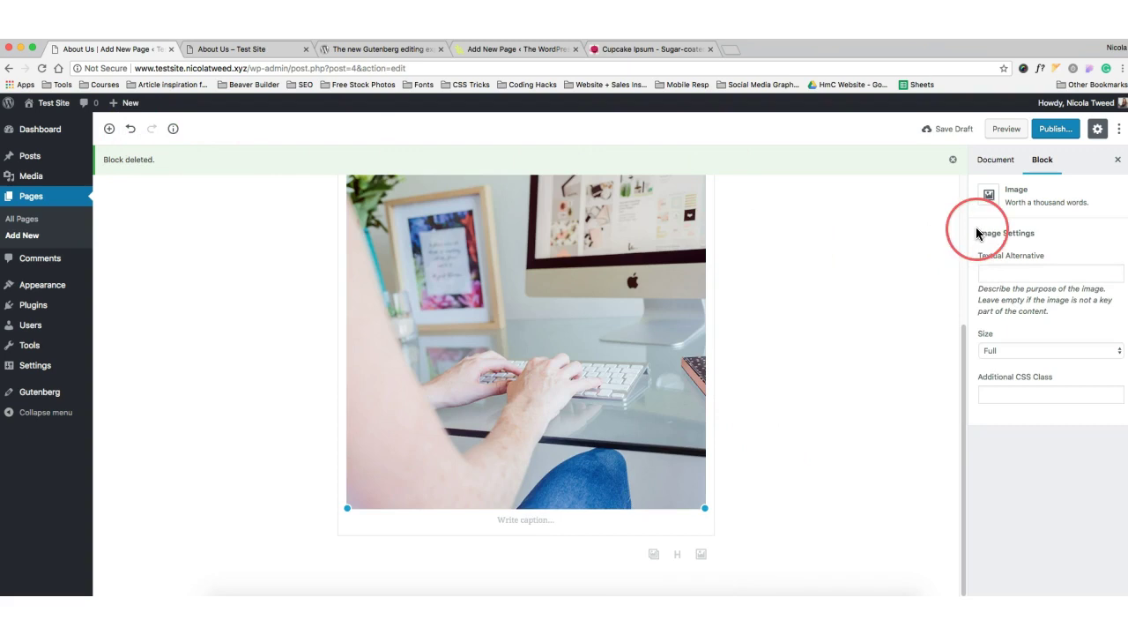
scroll(716, 368, up, 5)
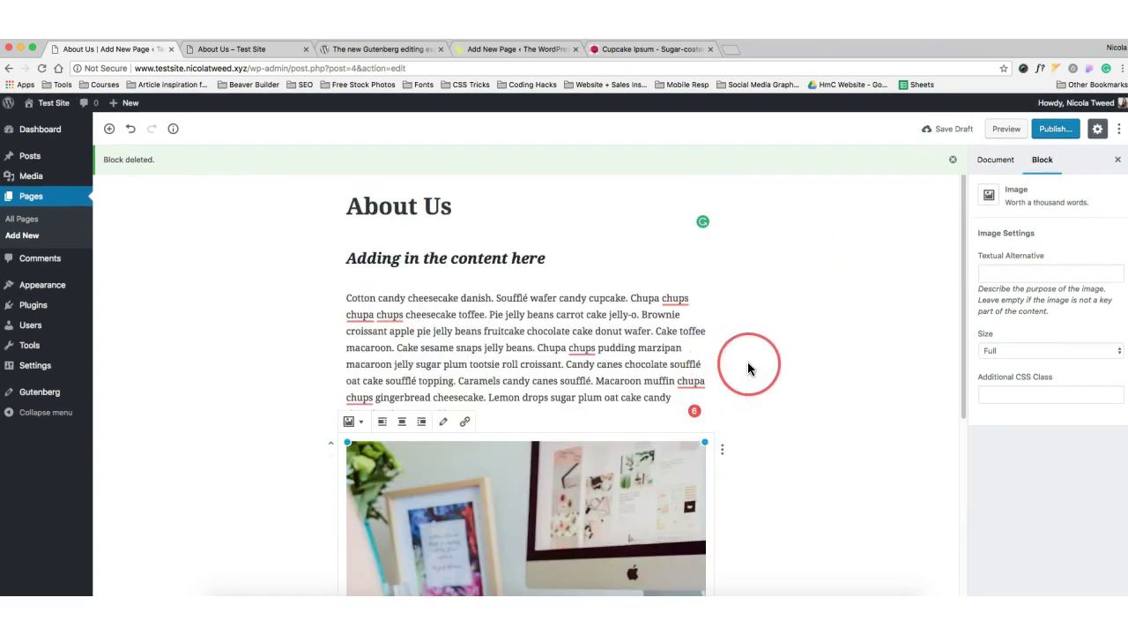
click(1028, 351)
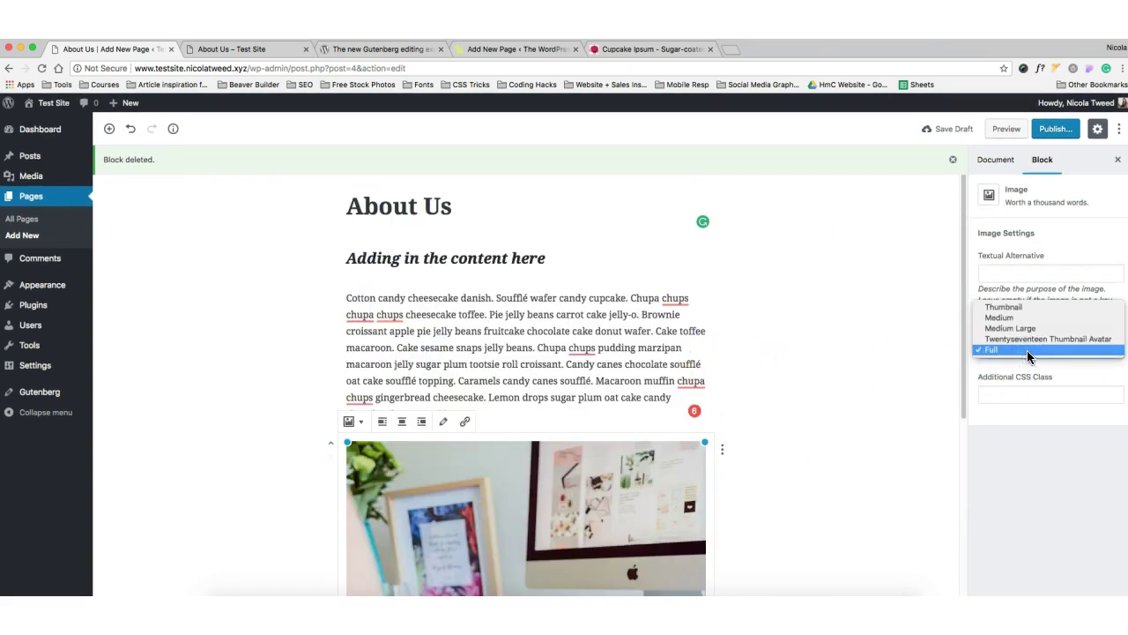
click(1028, 351)
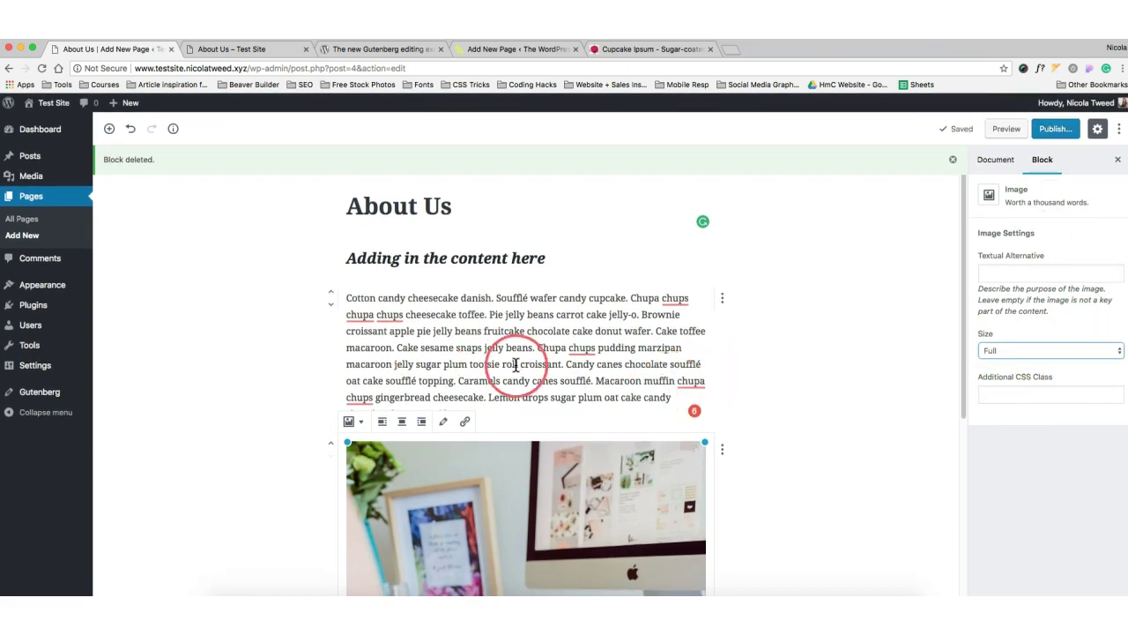
scroll(524, 380, down, 3)
scroll(599, 384, up, 3)
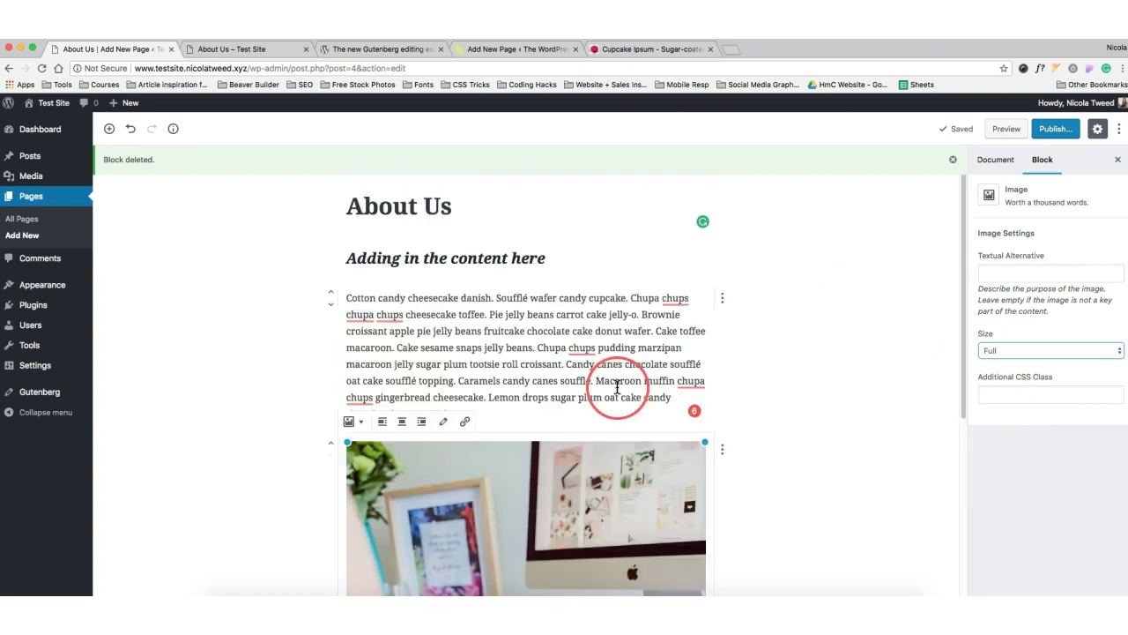